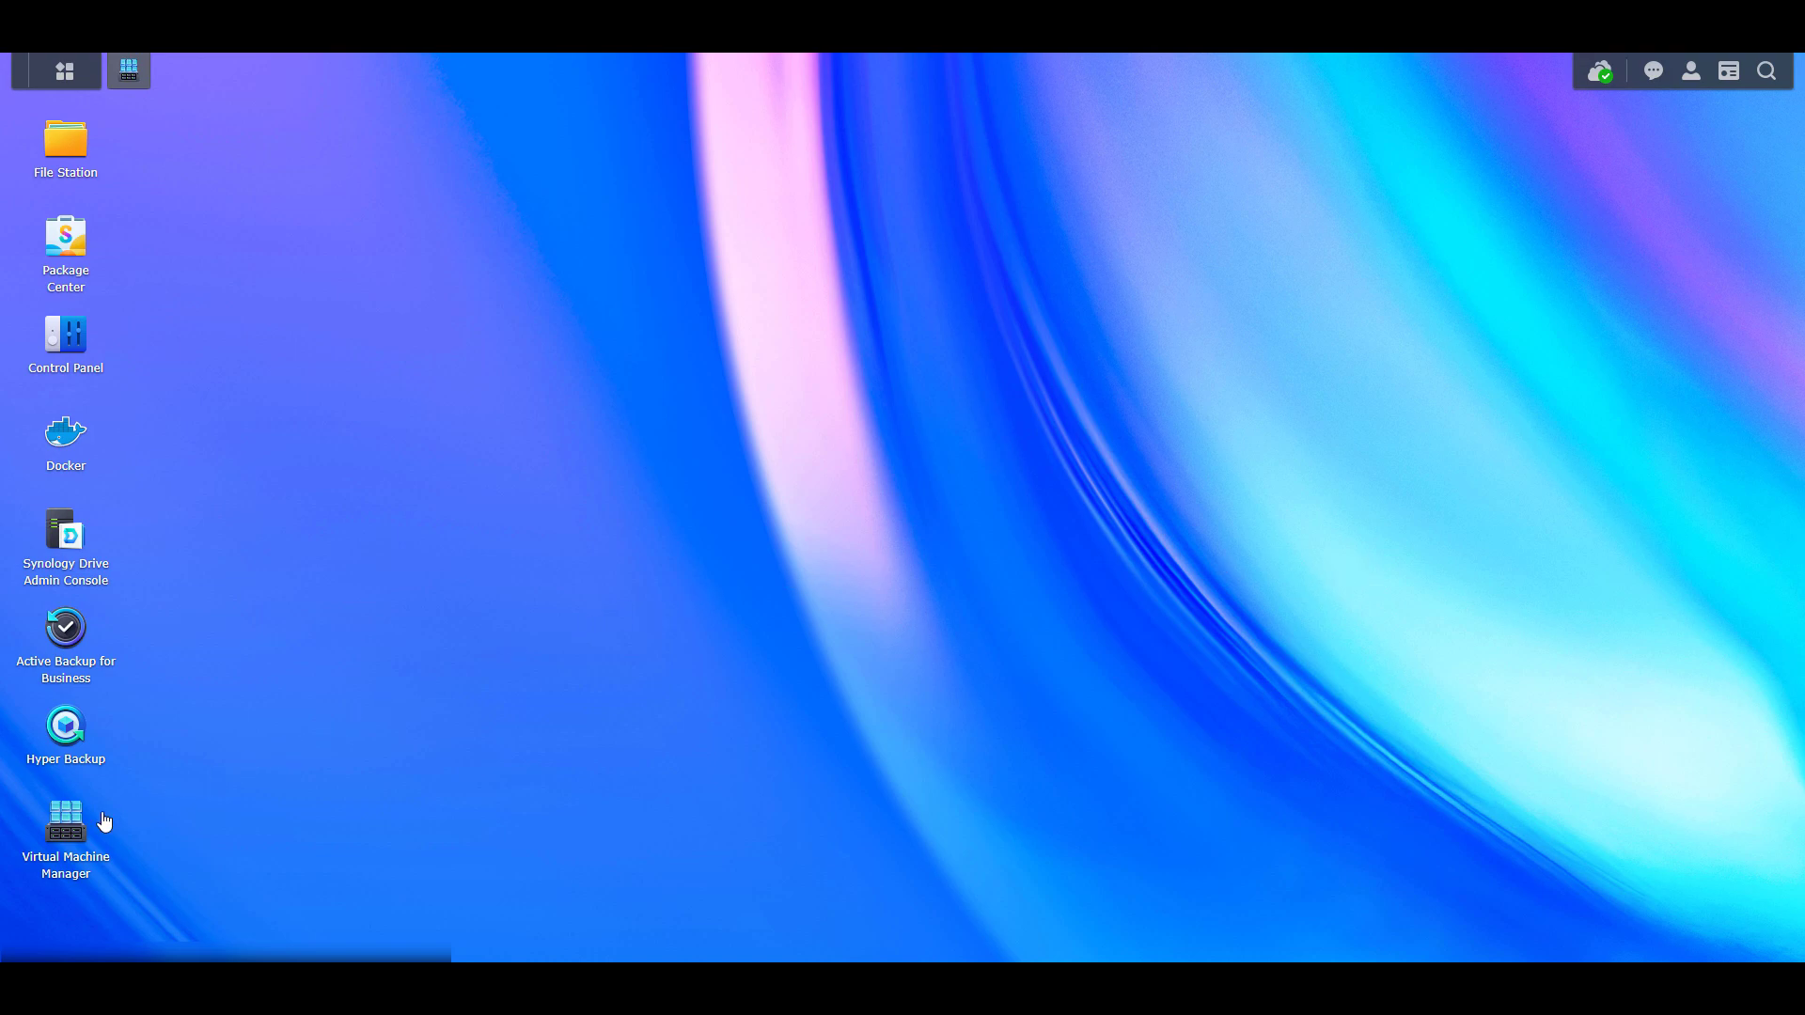
Launch Virtual Machine Manager from the DSM desktop
{"action": "left_click", "coordinate": [70, 824]}
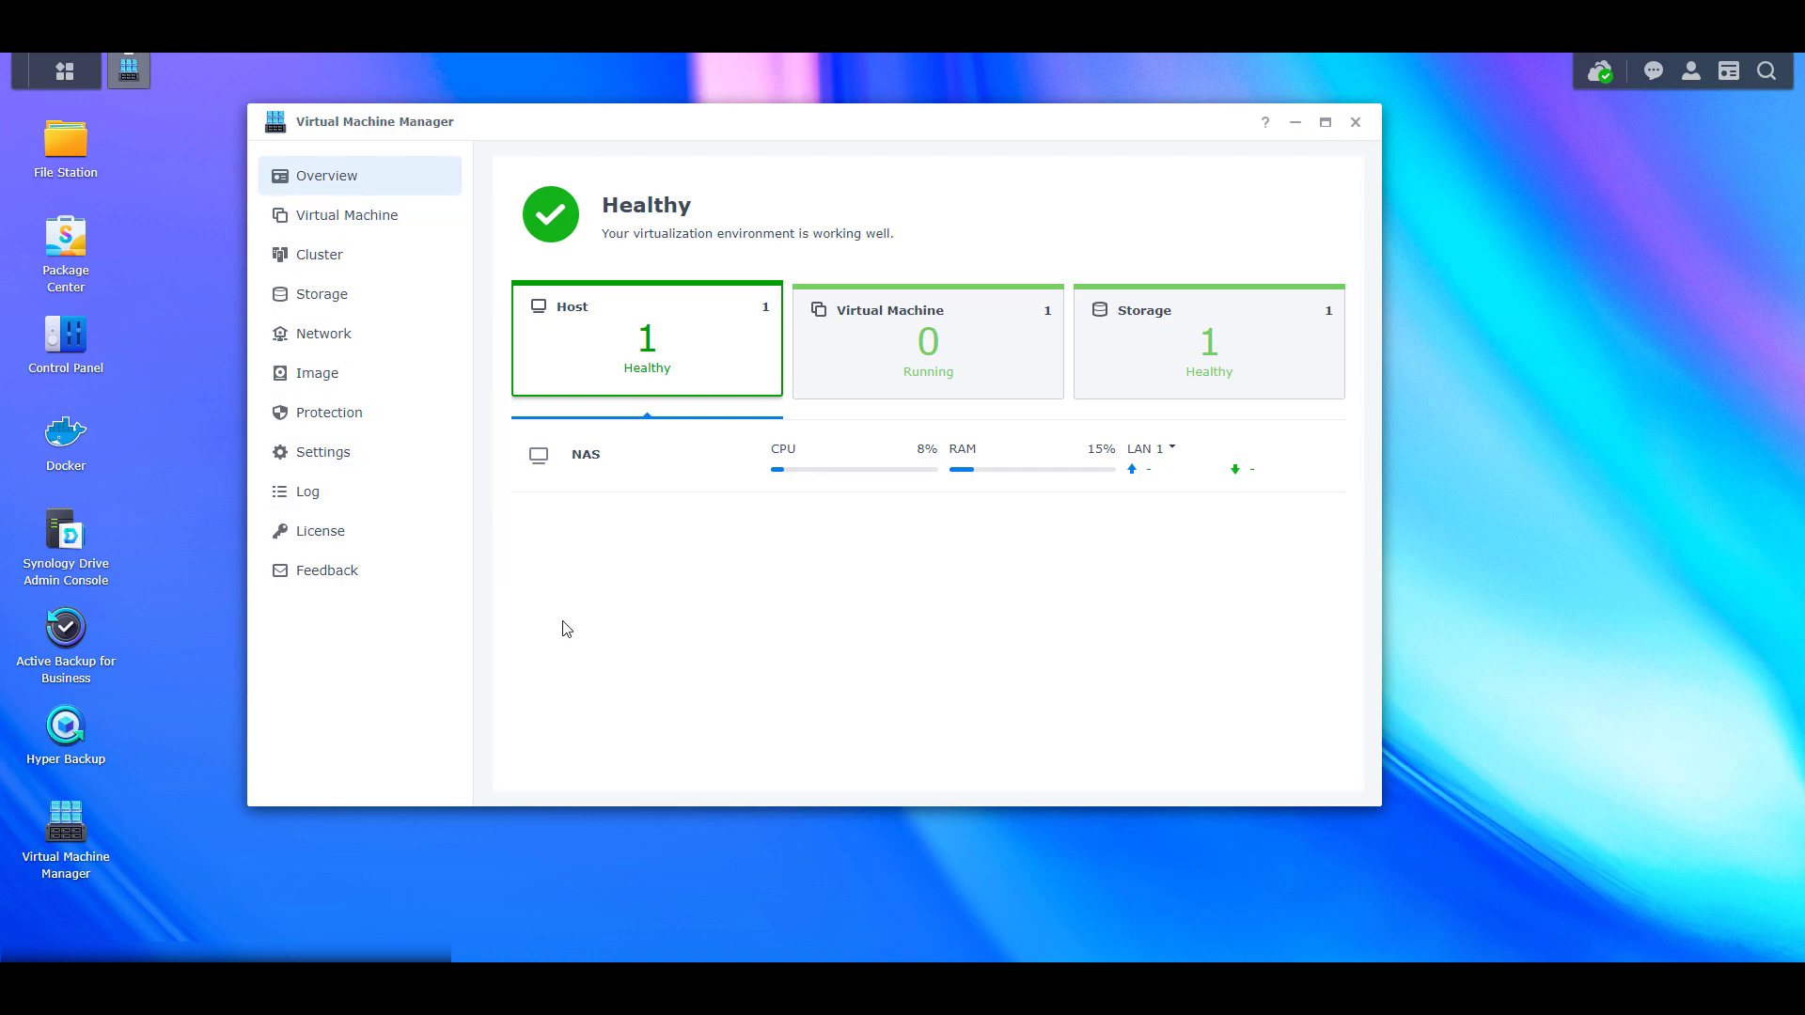
Start an OVA import of a virtual machine, uploading haos_ova-8.2.ova from this PC
{"action": "left_click", "coordinate": [399, 231]}
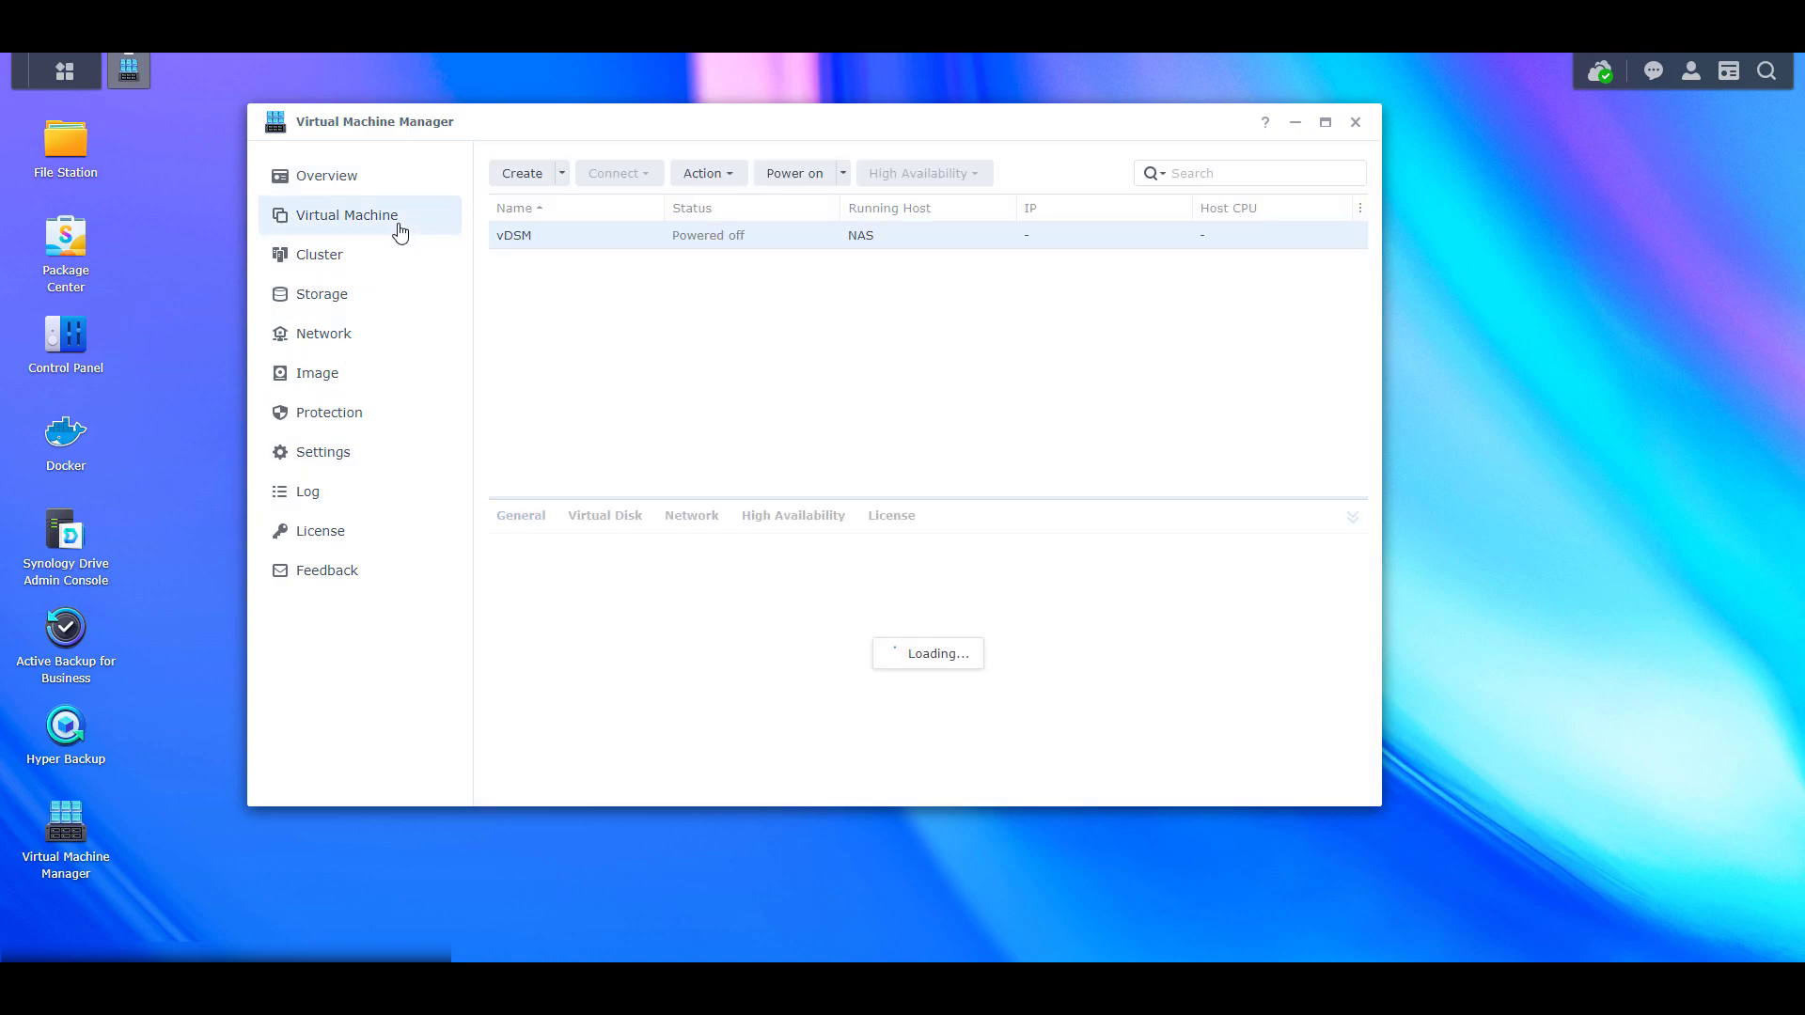
{"action": "left_click", "coordinate": [560, 177]}
{"action": "left_click", "coordinate": [536, 241]}
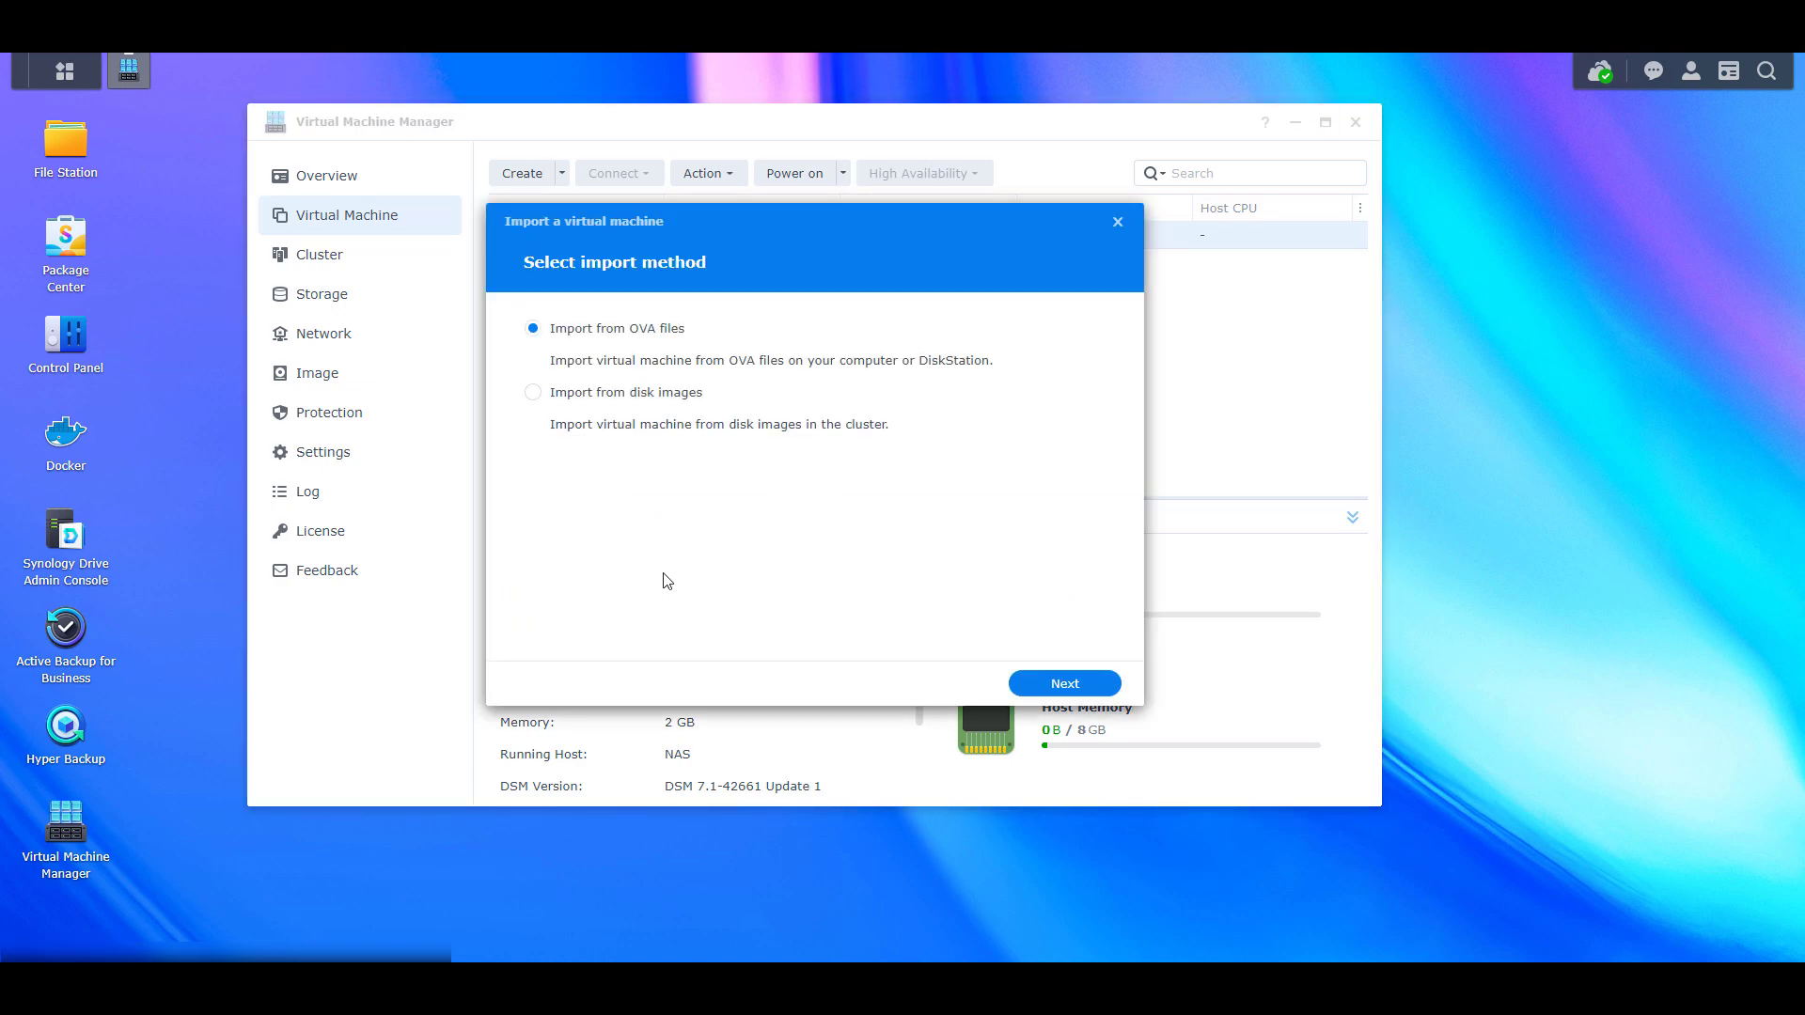
{"action": "left_click", "coordinate": [1035, 684]}
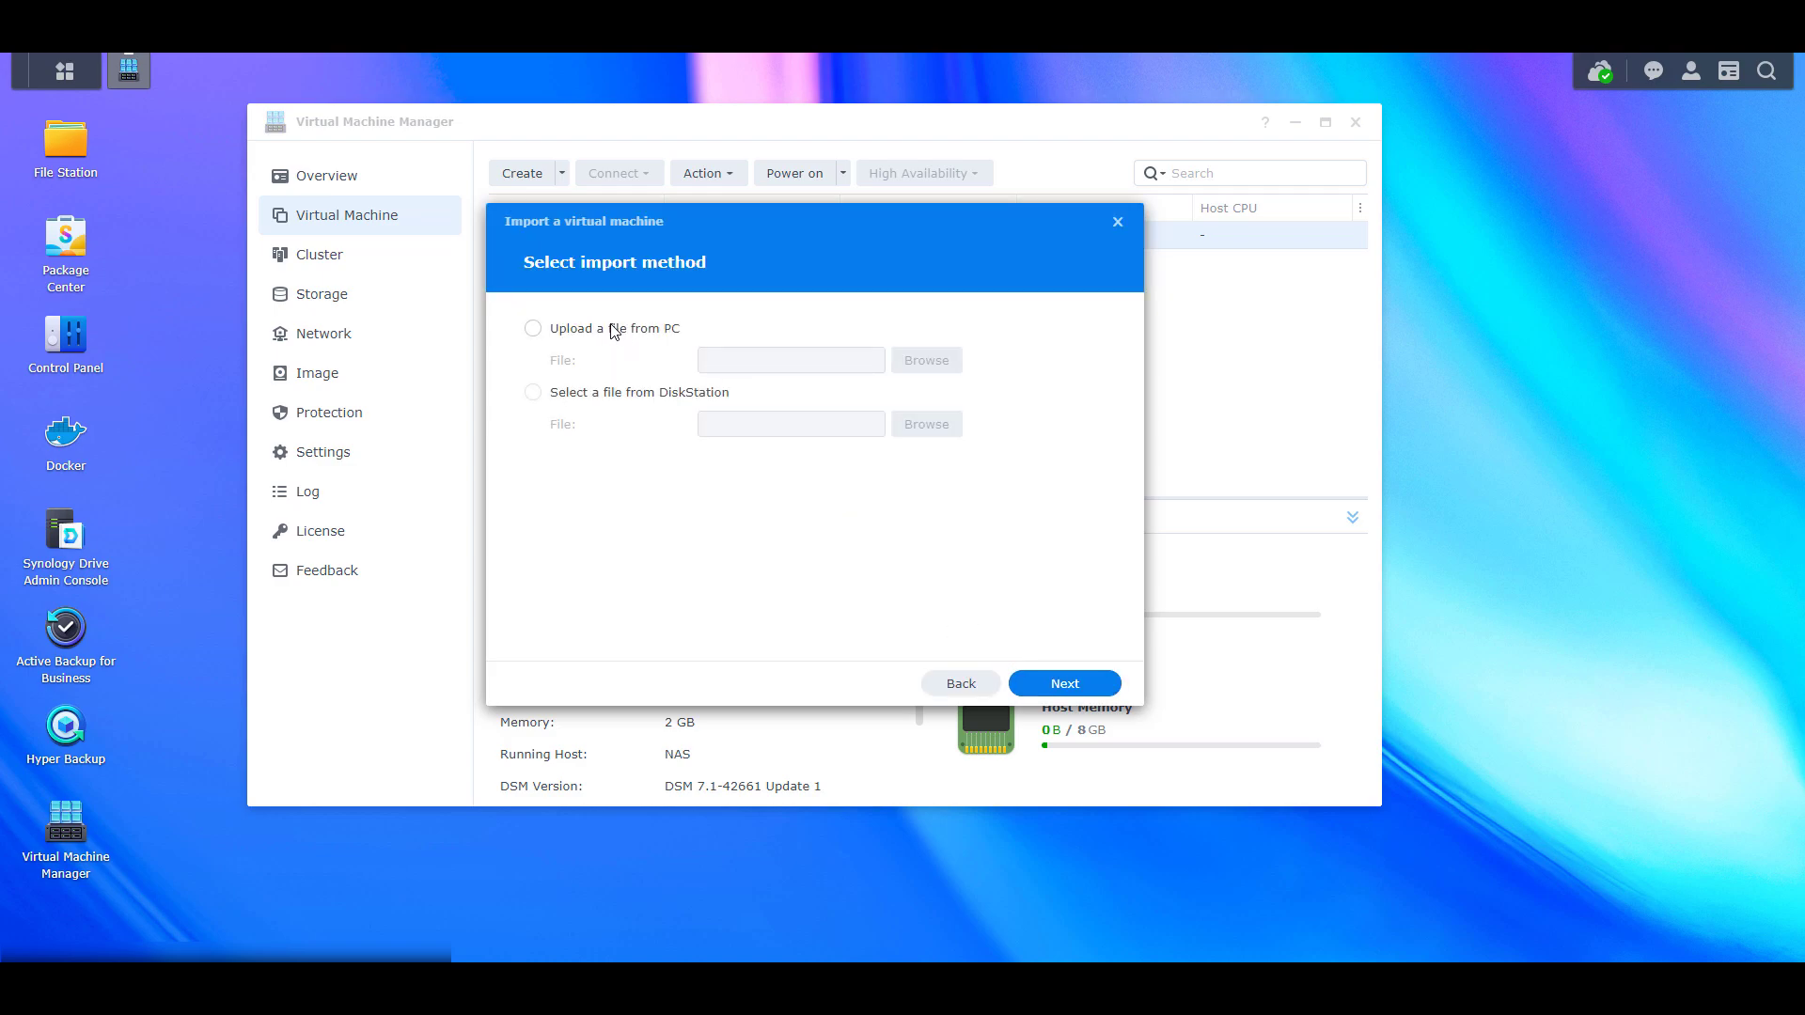
{"action": "left_click", "coordinate": [612, 327]}
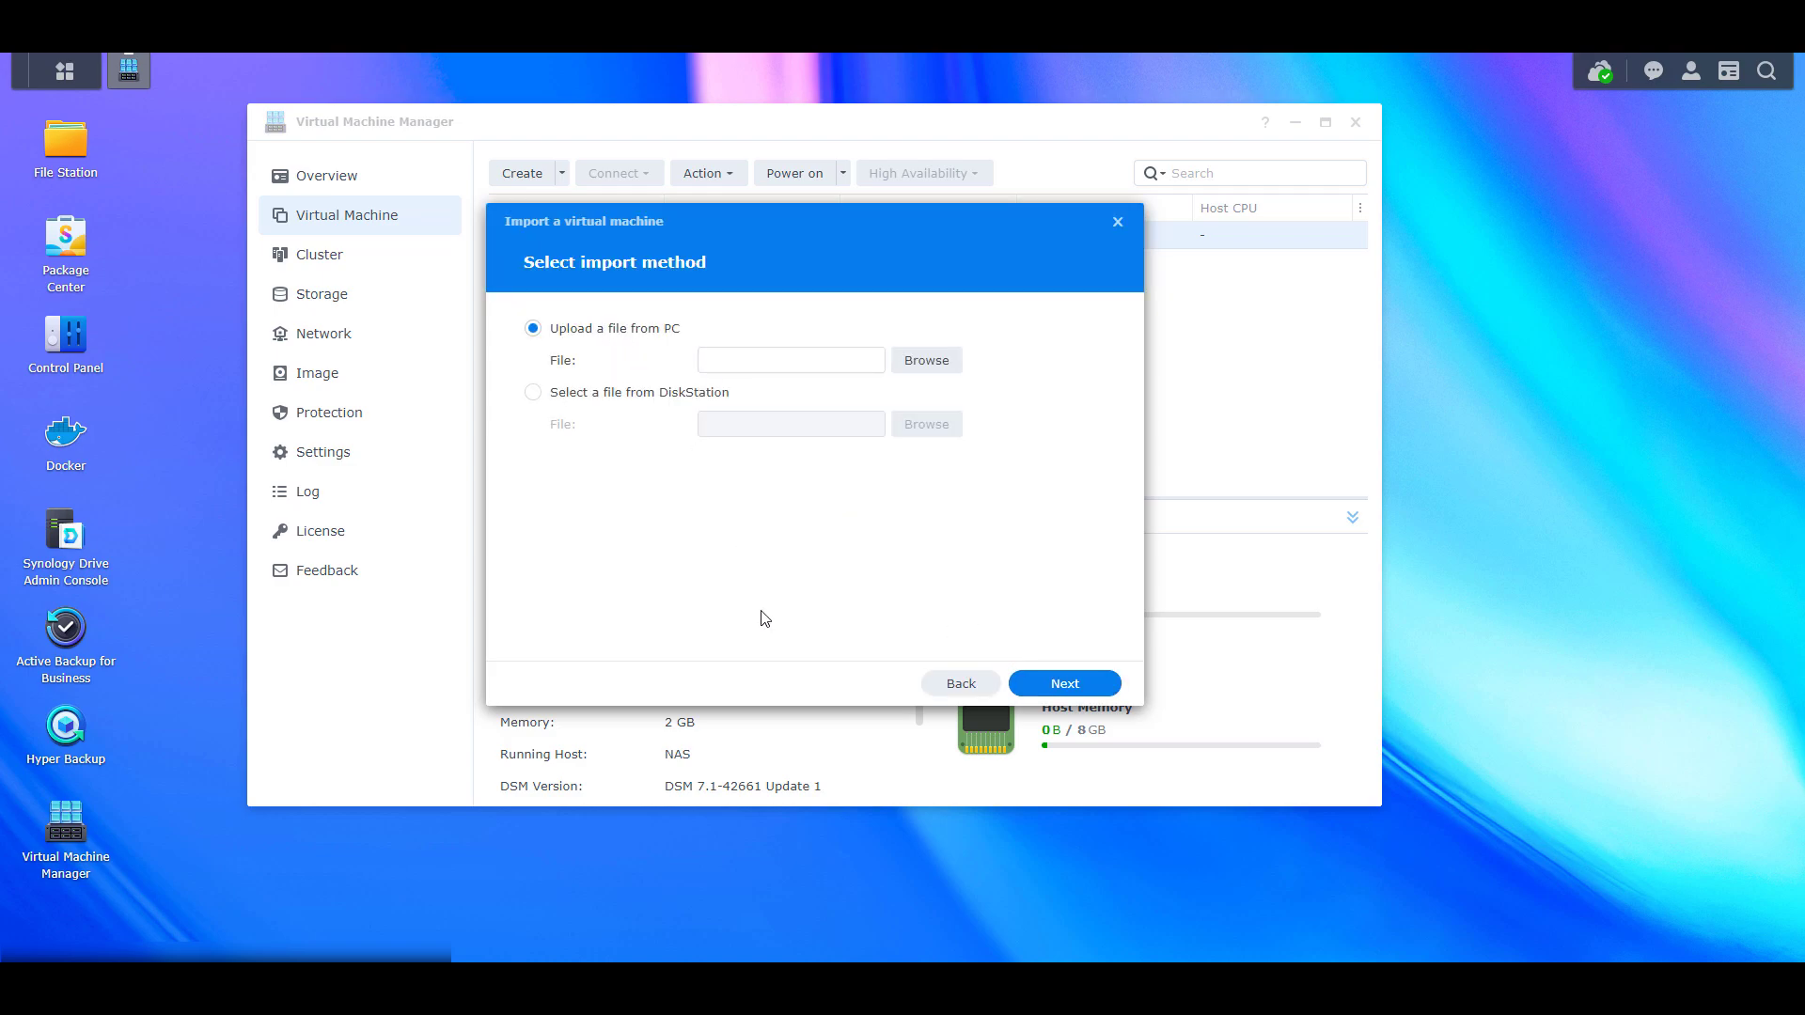
{"action": "left_click", "coordinate": [915, 360]}
{"action": "left_click", "coordinate": [1056, 683]}
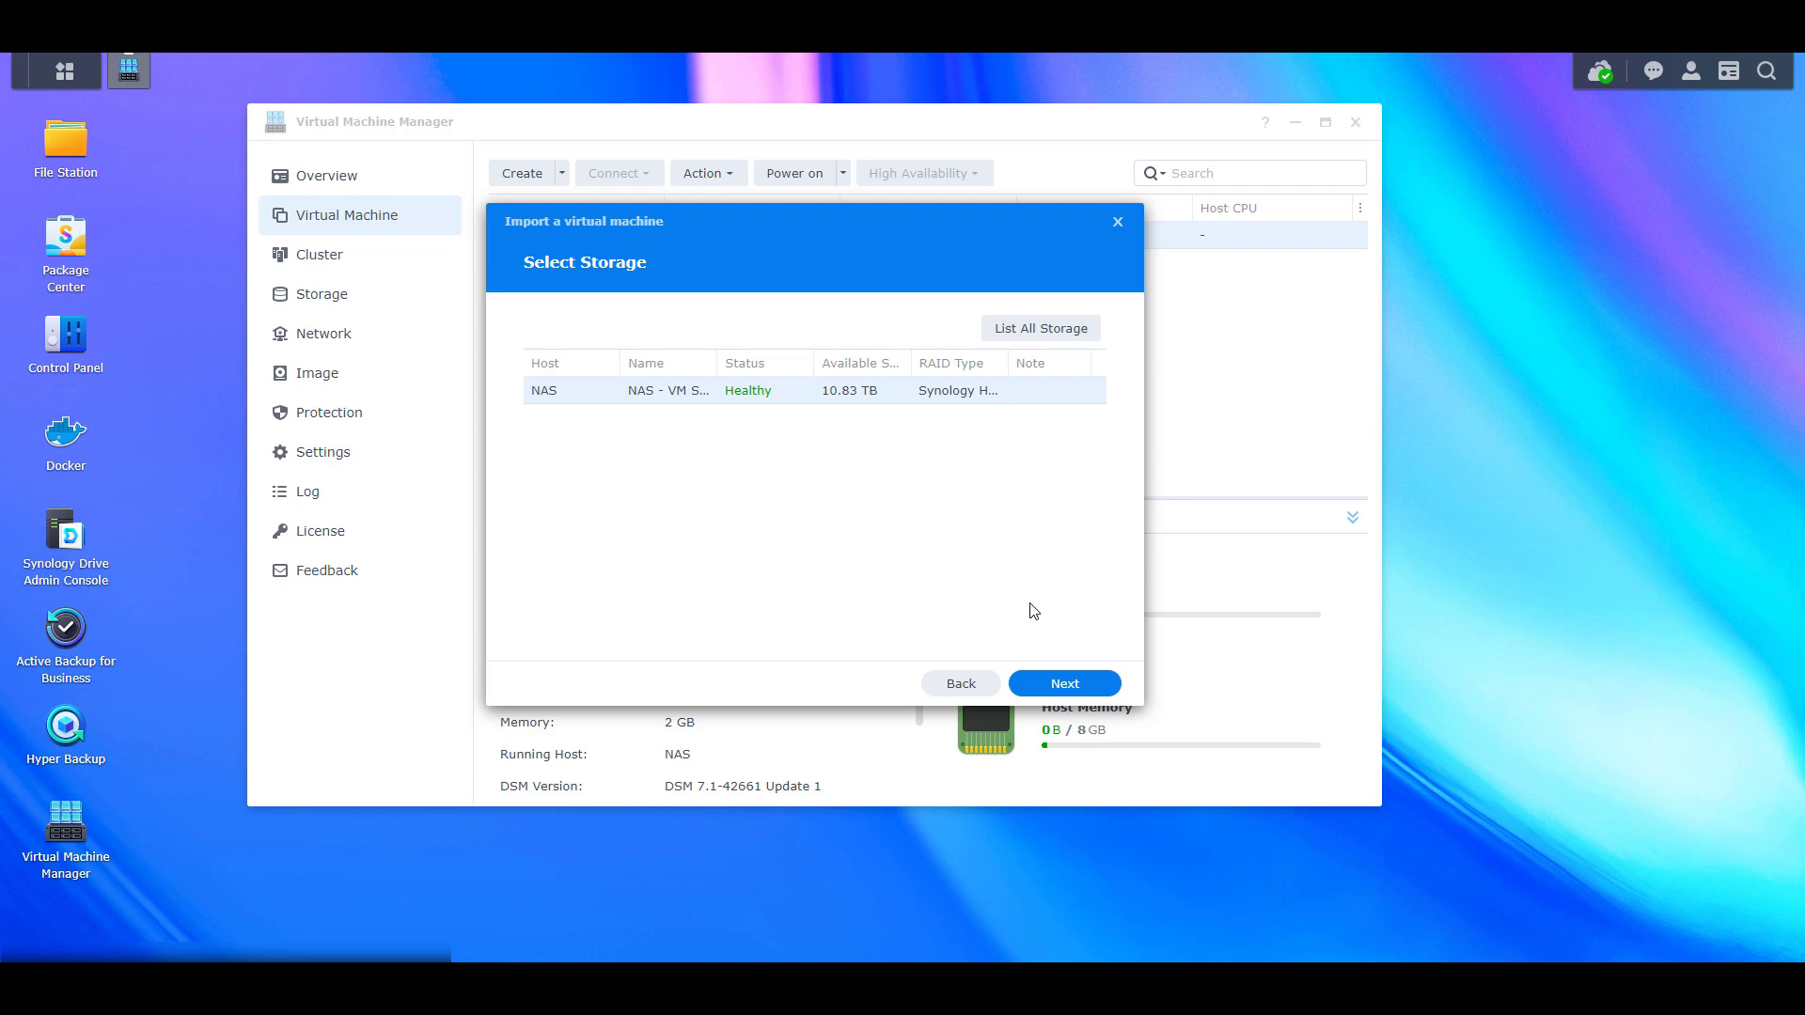
Accept the NAS storage, the 2-CPU 2 GB specifications and the 32 GB virtual disk
{"action": "left_click", "coordinate": [1062, 685]}
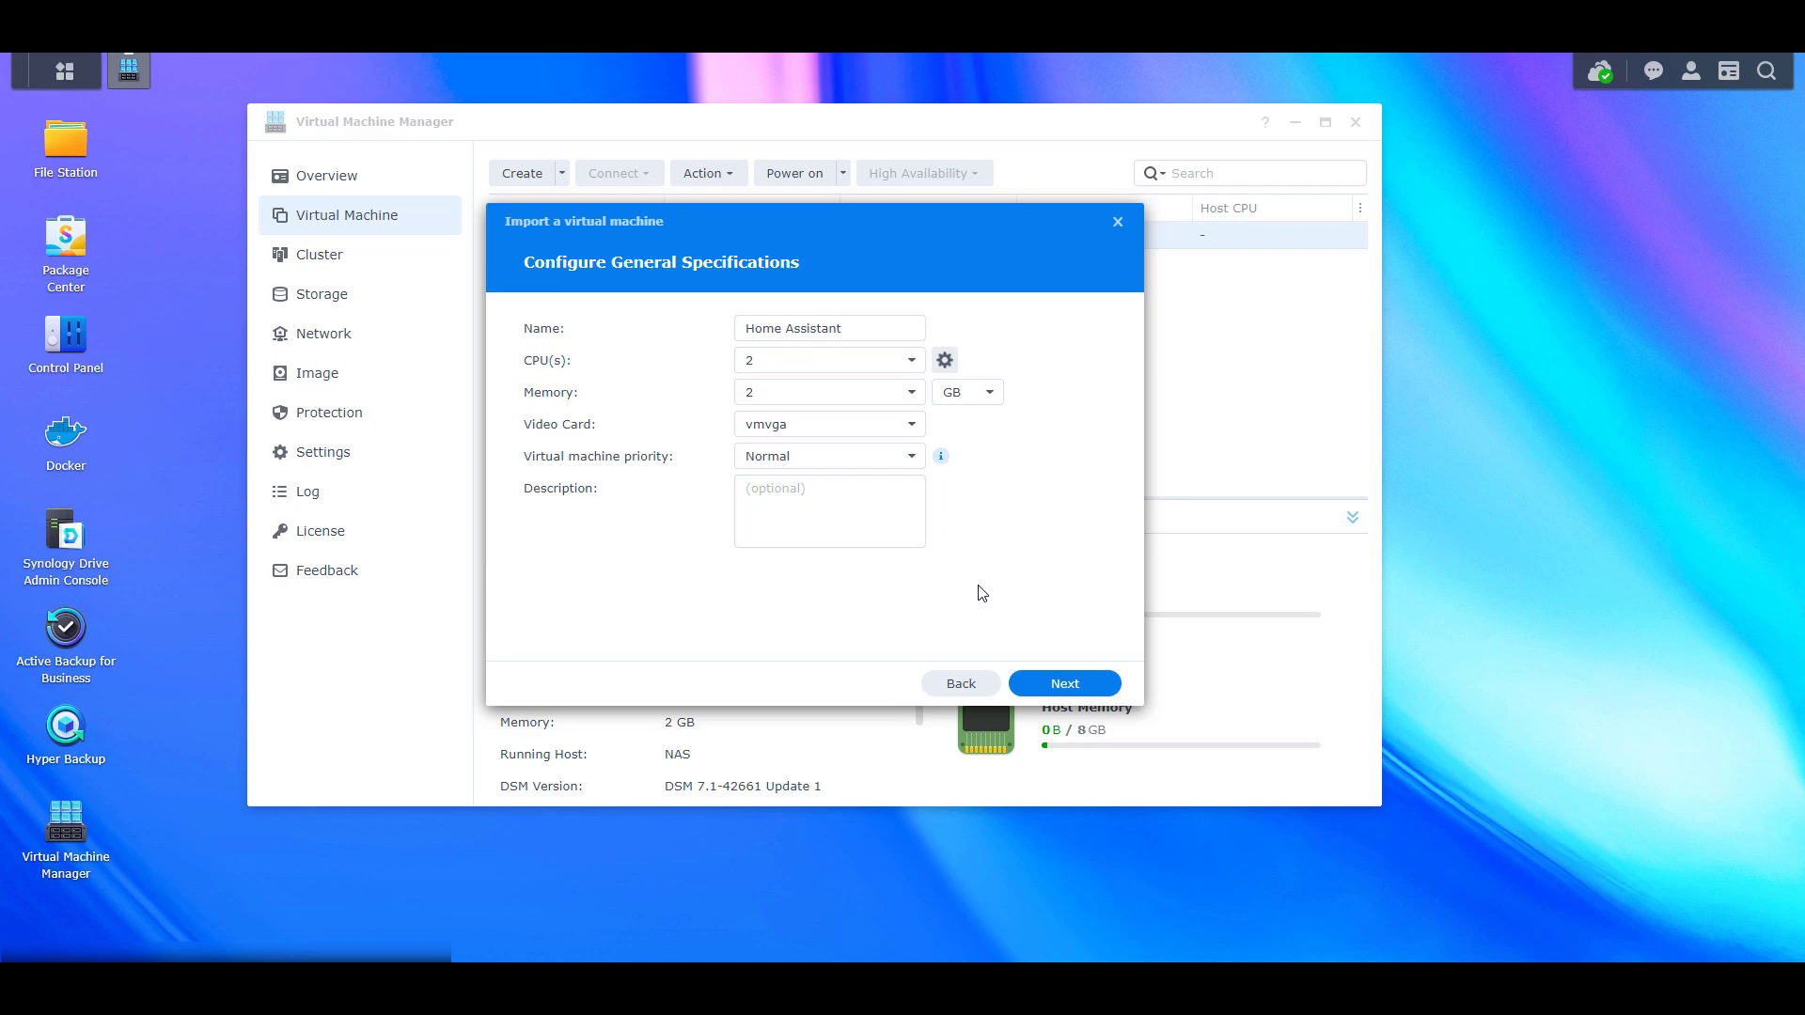
{"action": "left_click", "coordinate": [1070, 685]}
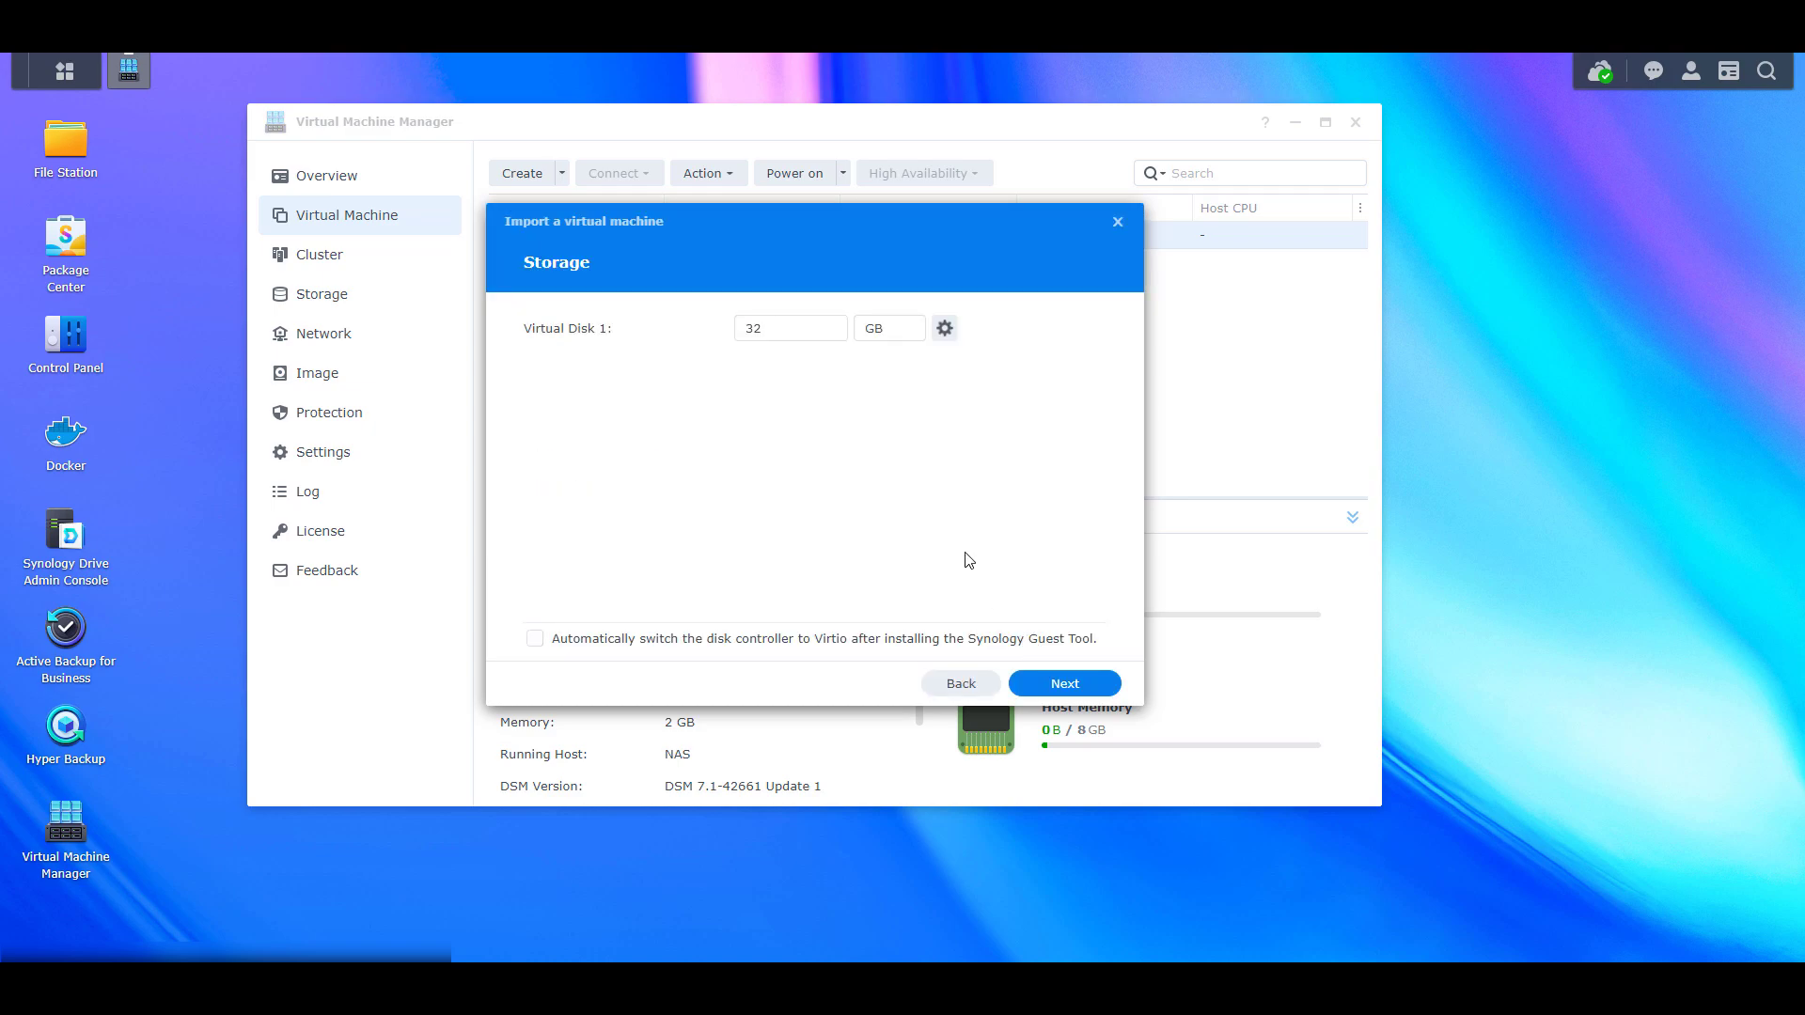
{"action": "left_click", "coordinate": [1066, 686]}
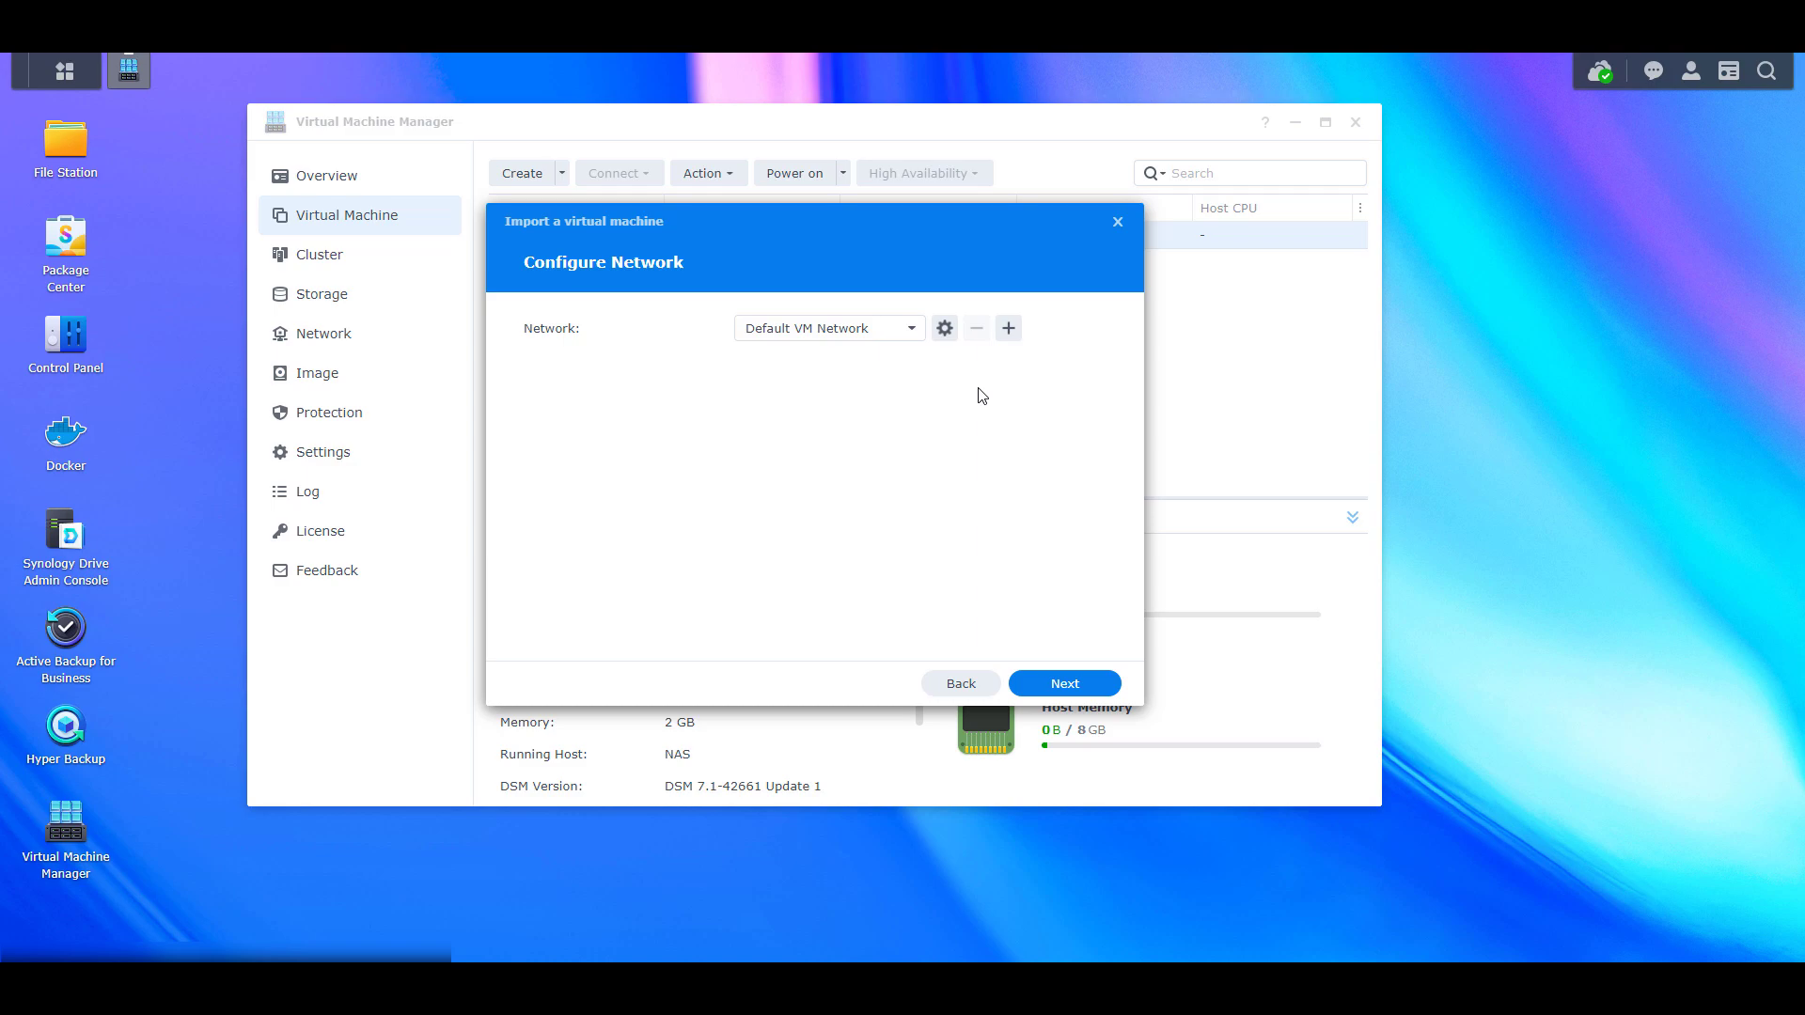
Keep e1000 as the network adapter model in the advanced network options
{"action": "left_click", "coordinate": [944, 331]}
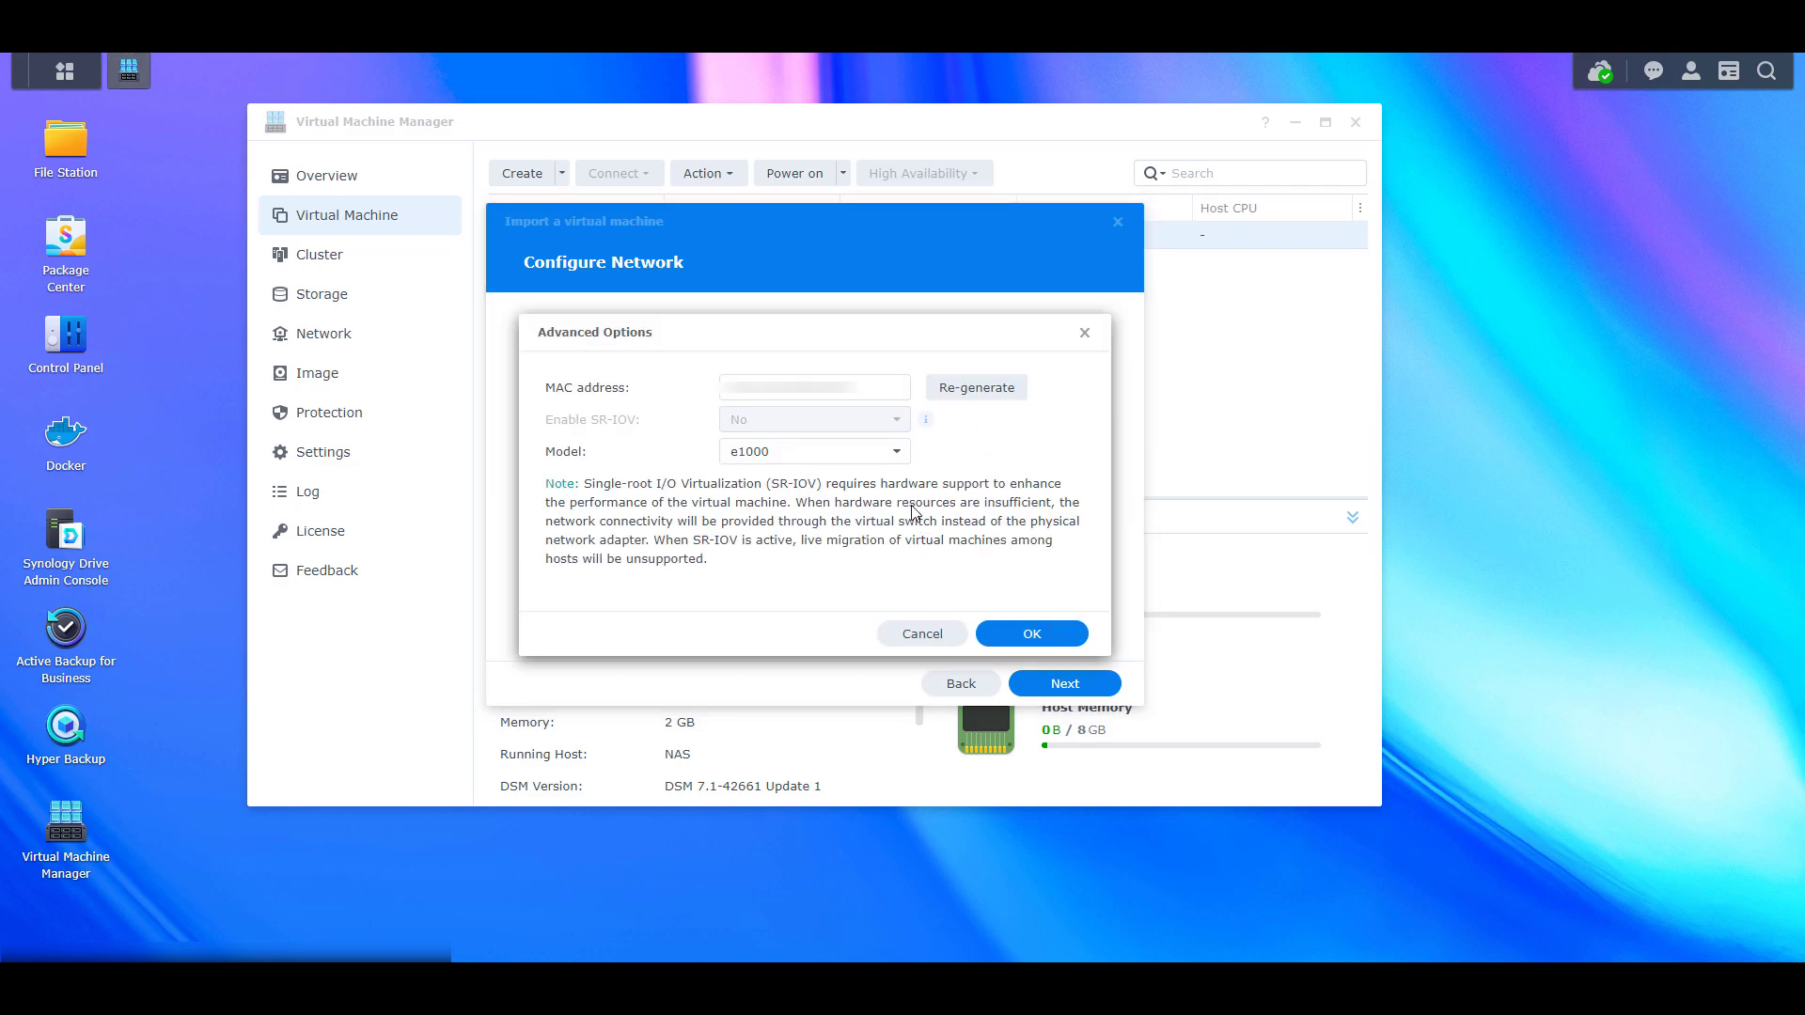
{"action": "left_click", "coordinate": [882, 462]}
{"action": "left_click", "coordinate": [883, 460]}
{"action": "left_click", "coordinate": [1031, 634]}
Set Autostart to Yes, firmware to UEFI and the virtual USB controller to USB 3.0
{"action": "left_click", "coordinate": [1050, 671]}
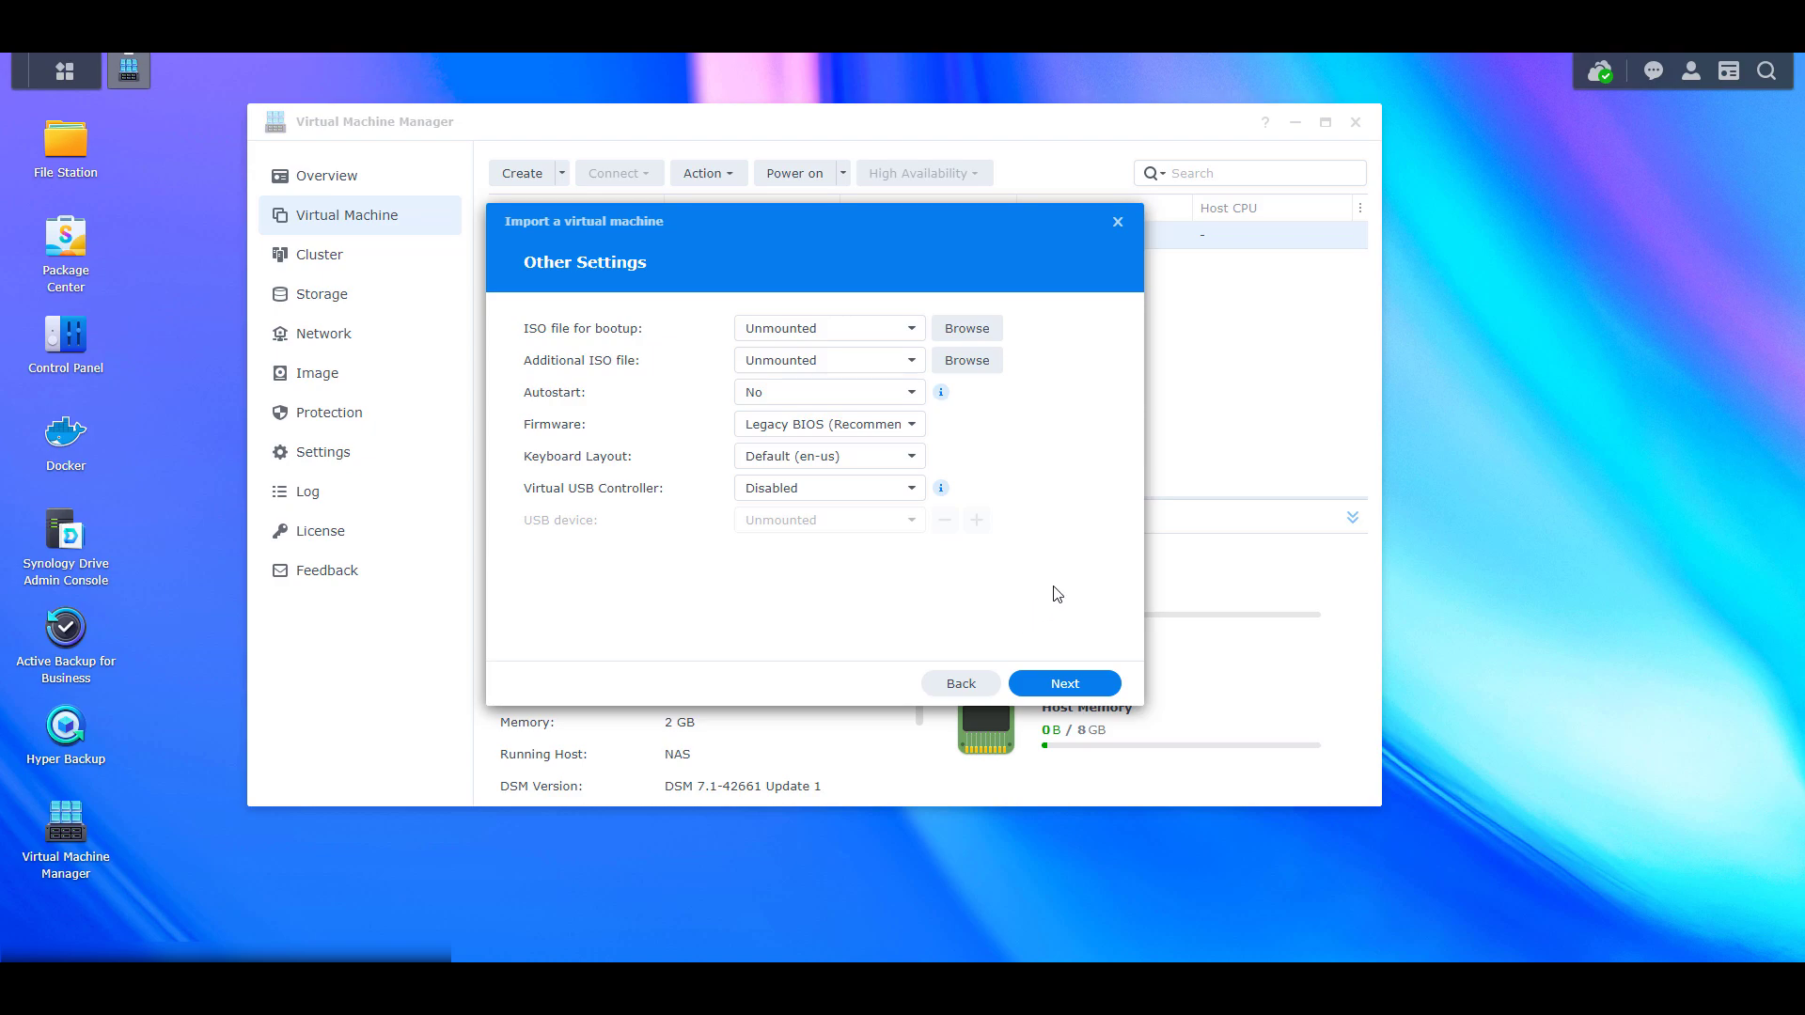
{"action": "left_click", "coordinate": [911, 395]}
{"action": "left_click", "coordinate": [843, 424]}
{"action": "left_click", "coordinate": [891, 425]}
{"action": "left_click", "coordinate": [871, 488]}
{"action": "left_click", "coordinate": [910, 491]}
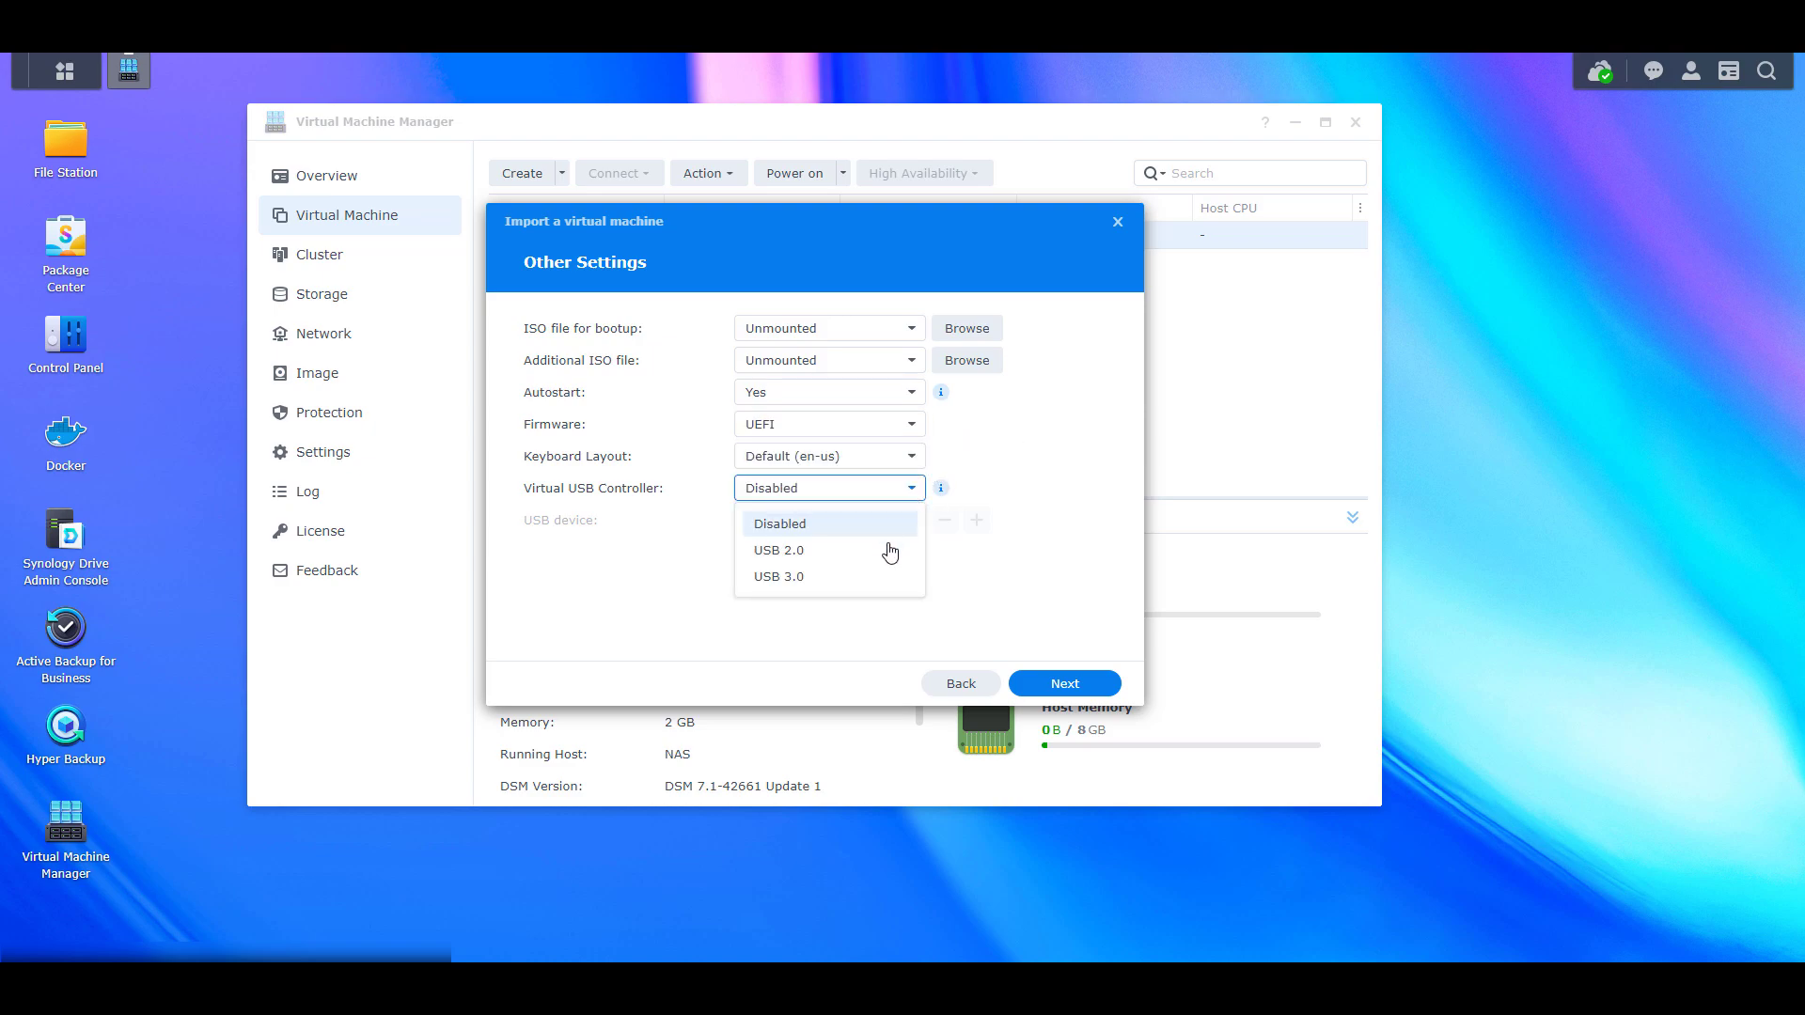
{"action": "left_click", "coordinate": [865, 576]}
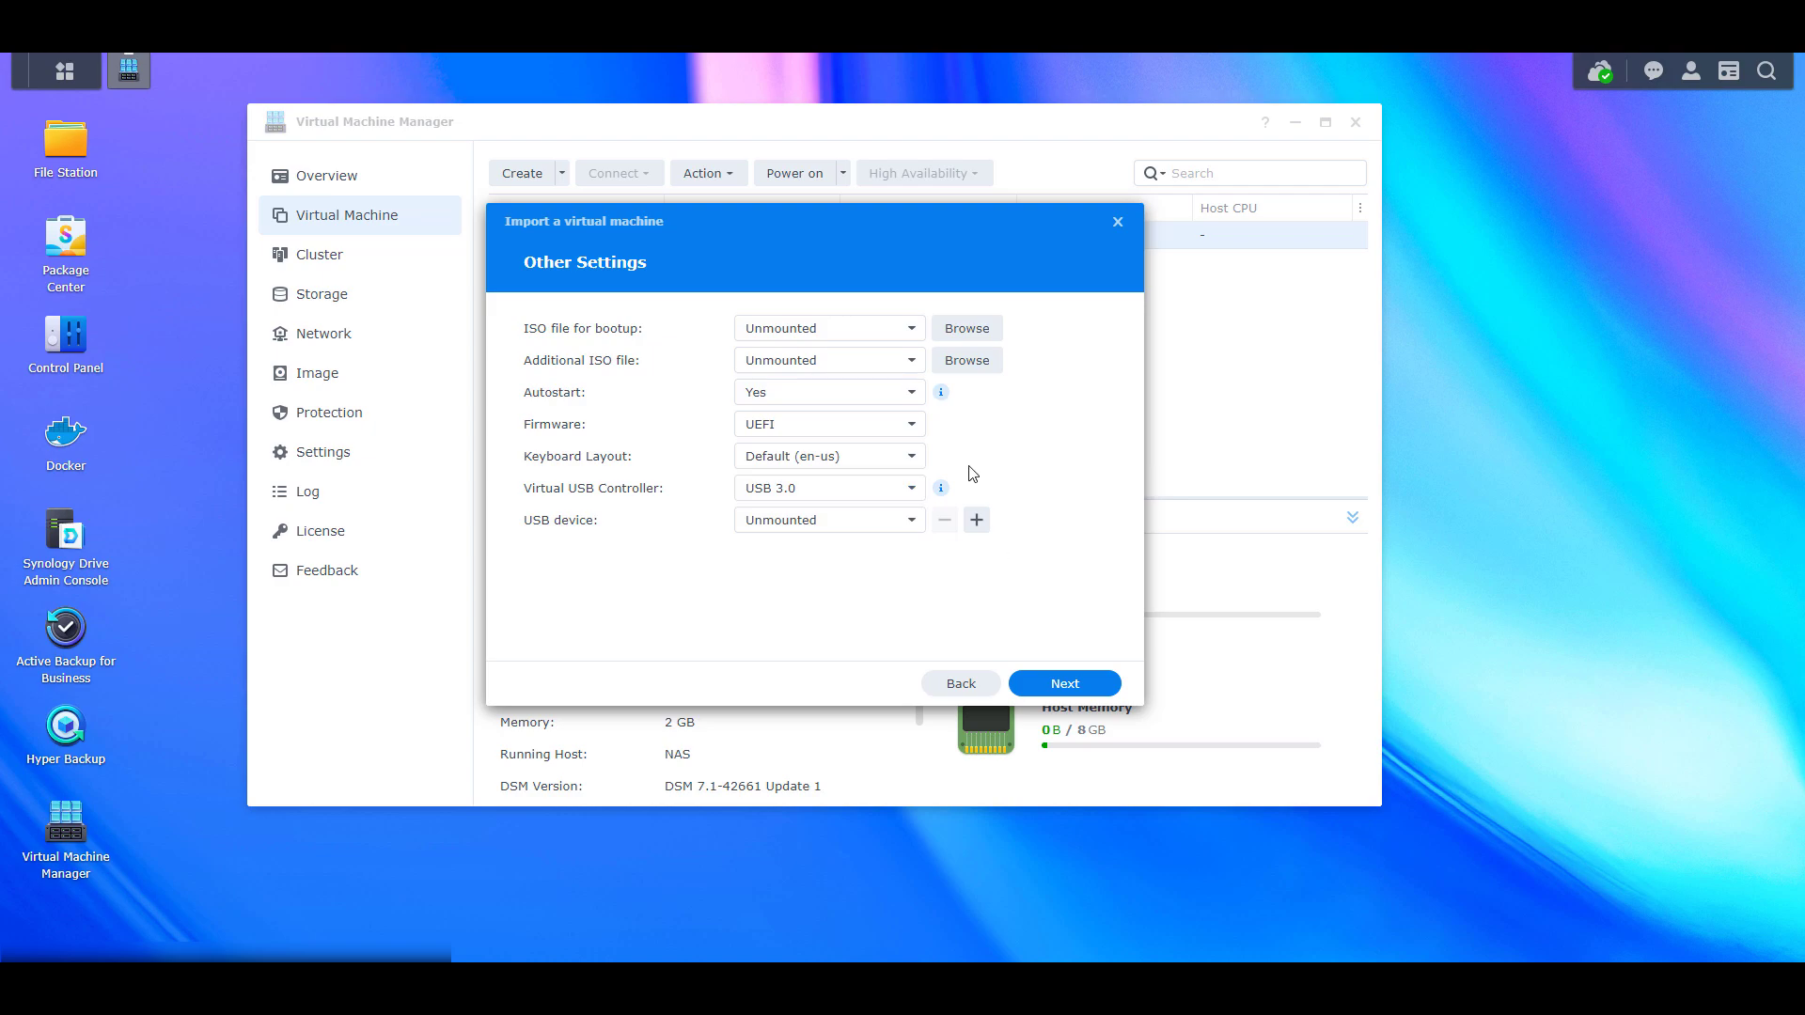
{"action": "mouse_move", "coordinate": [944, 493]}
Grant power management permission to the first three users
{"action": "left_click", "coordinate": [1088, 683]}
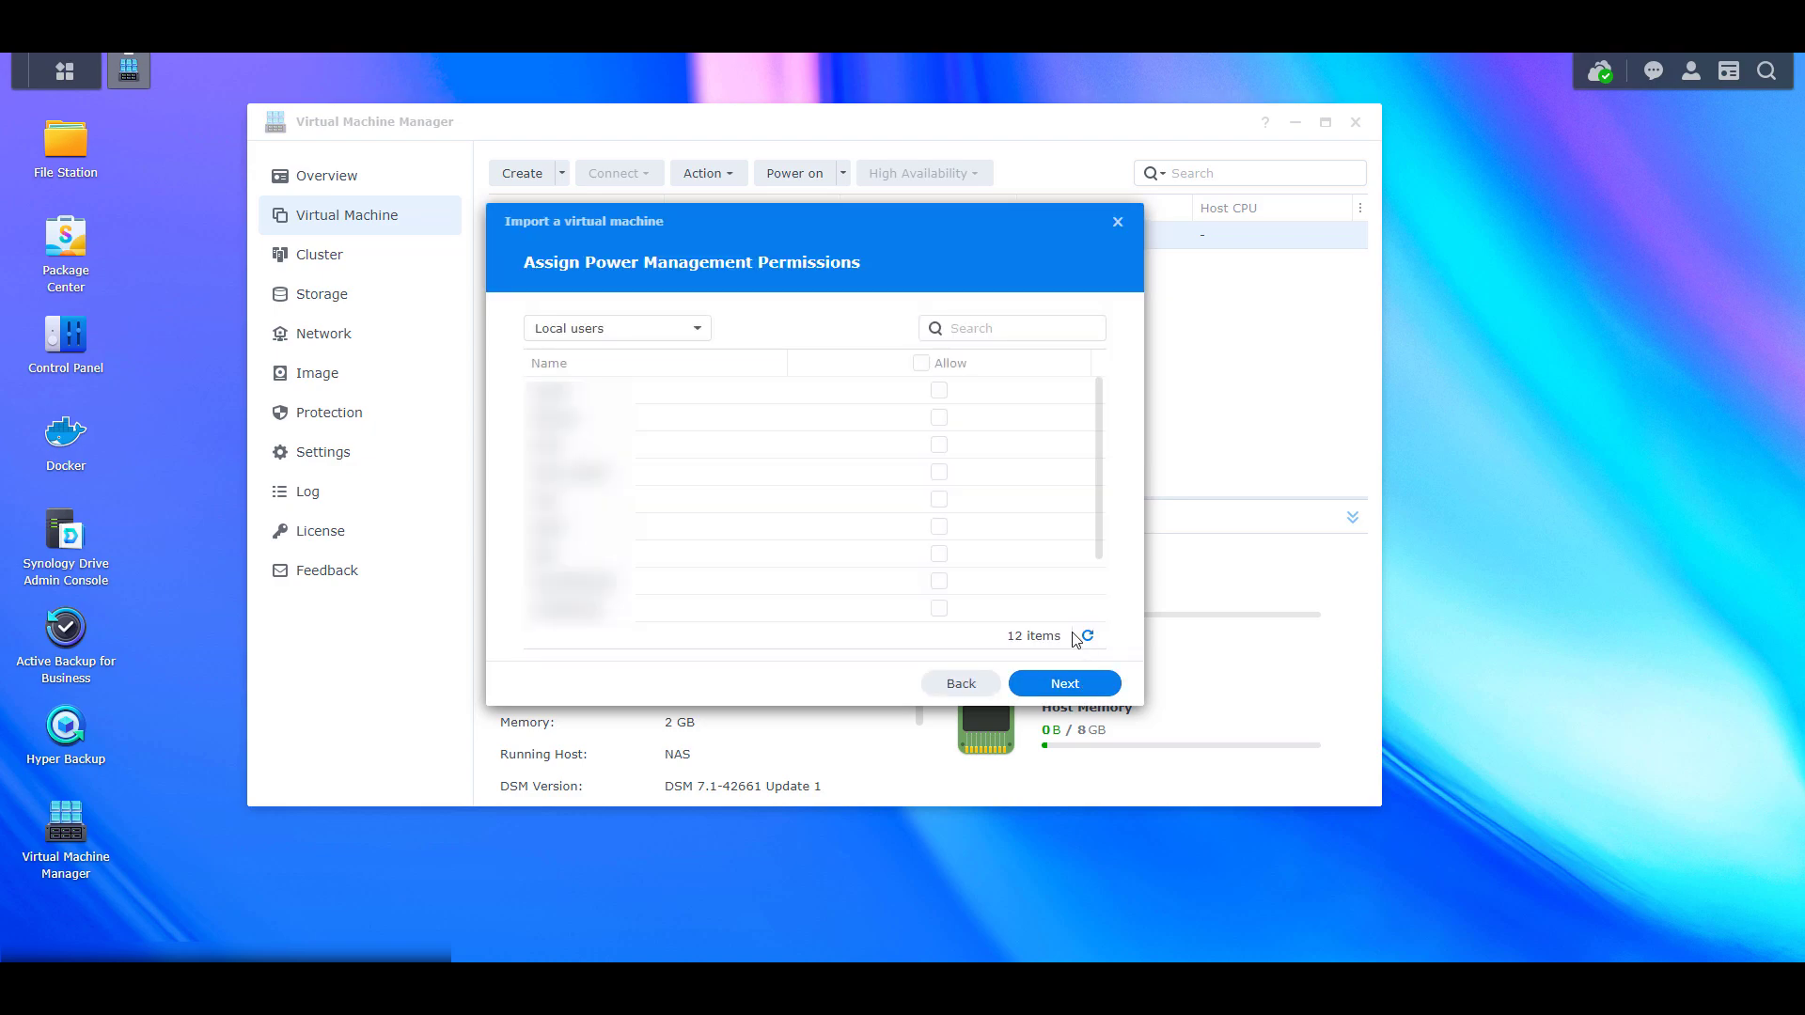
{"action": "left_click", "coordinate": [940, 443]}
{"action": "left_click", "coordinate": [939, 416]}
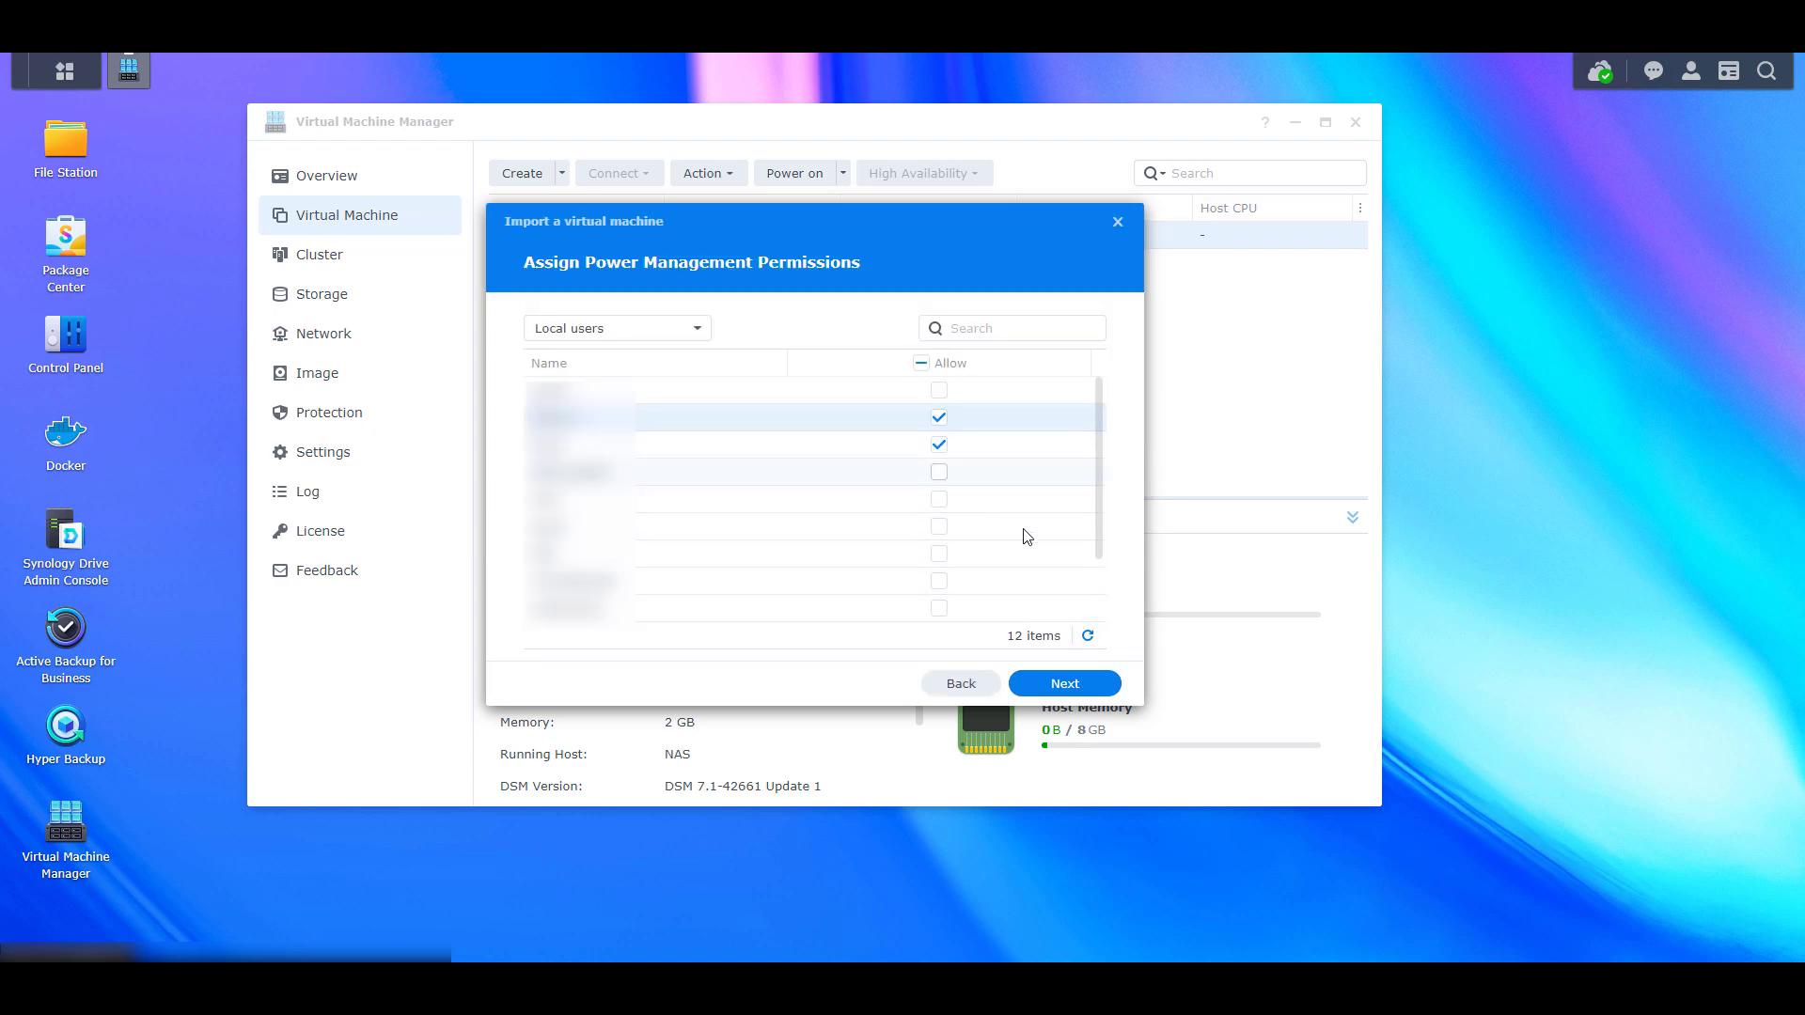
{"action": "left_click", "coordinate": [939, 390]}
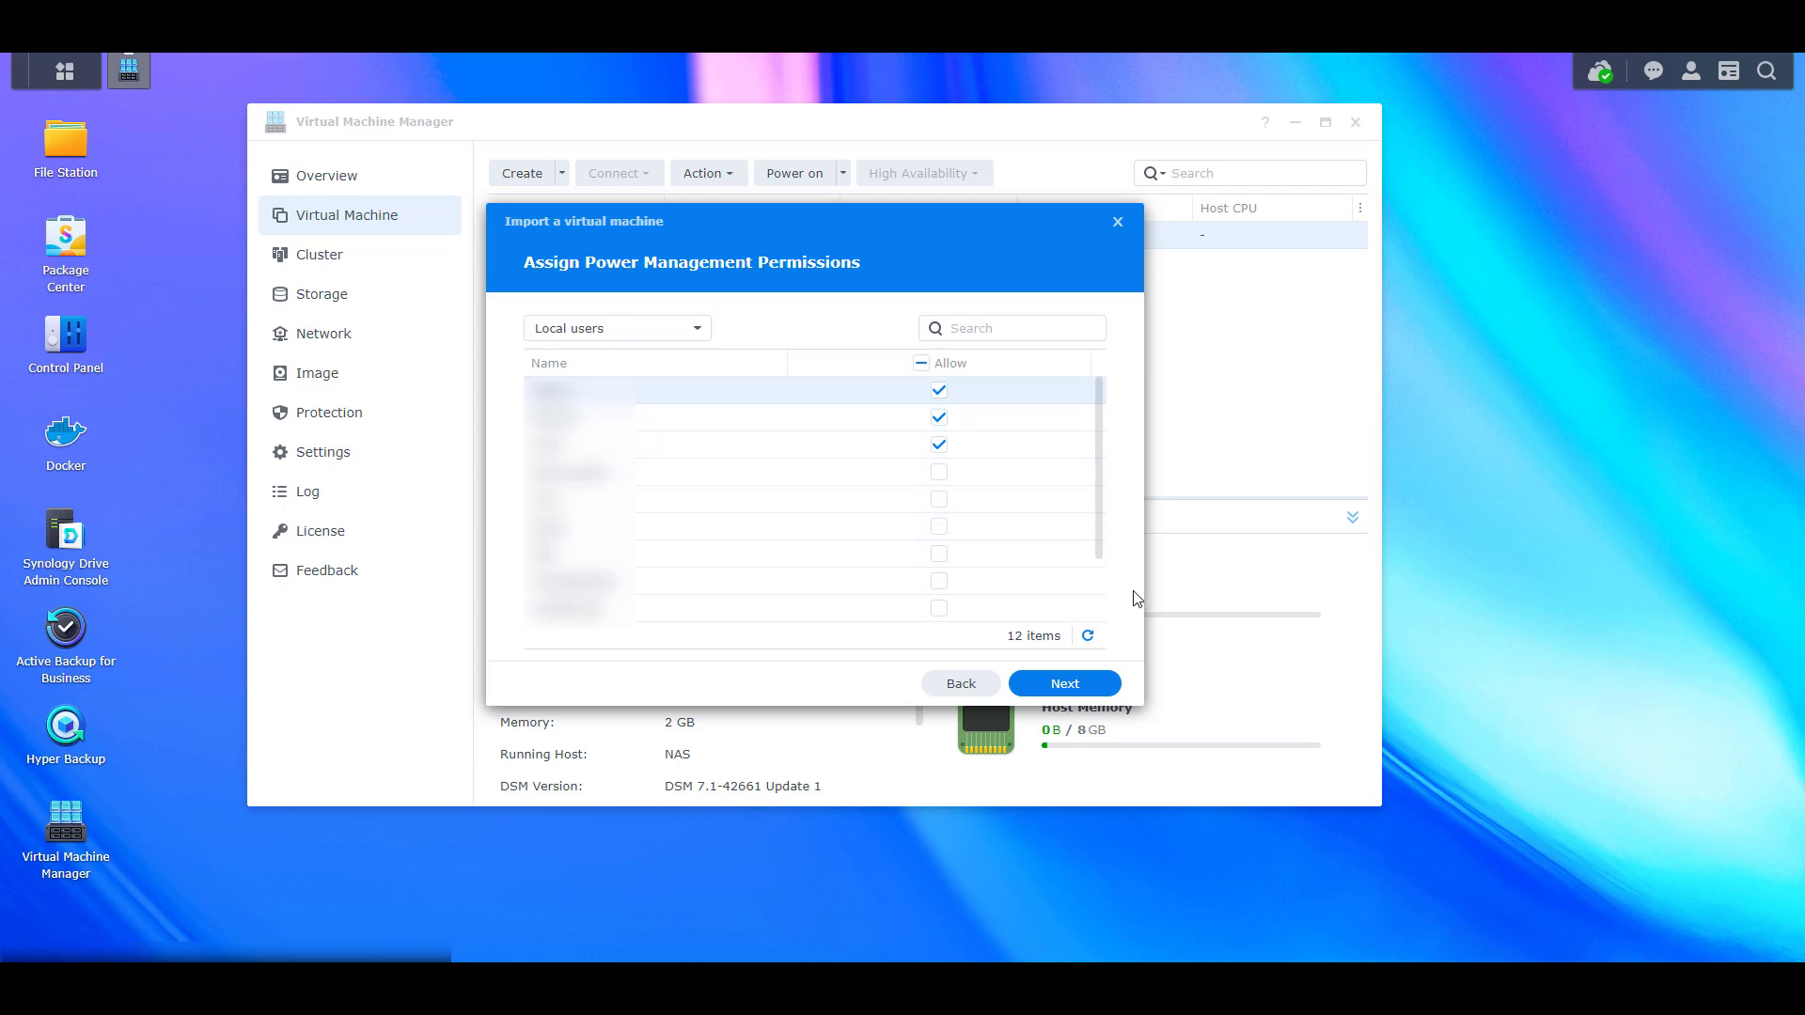
Power on the VM after creation and finish the import
{"action": "left_click", "coordinate": [1074, 685]}
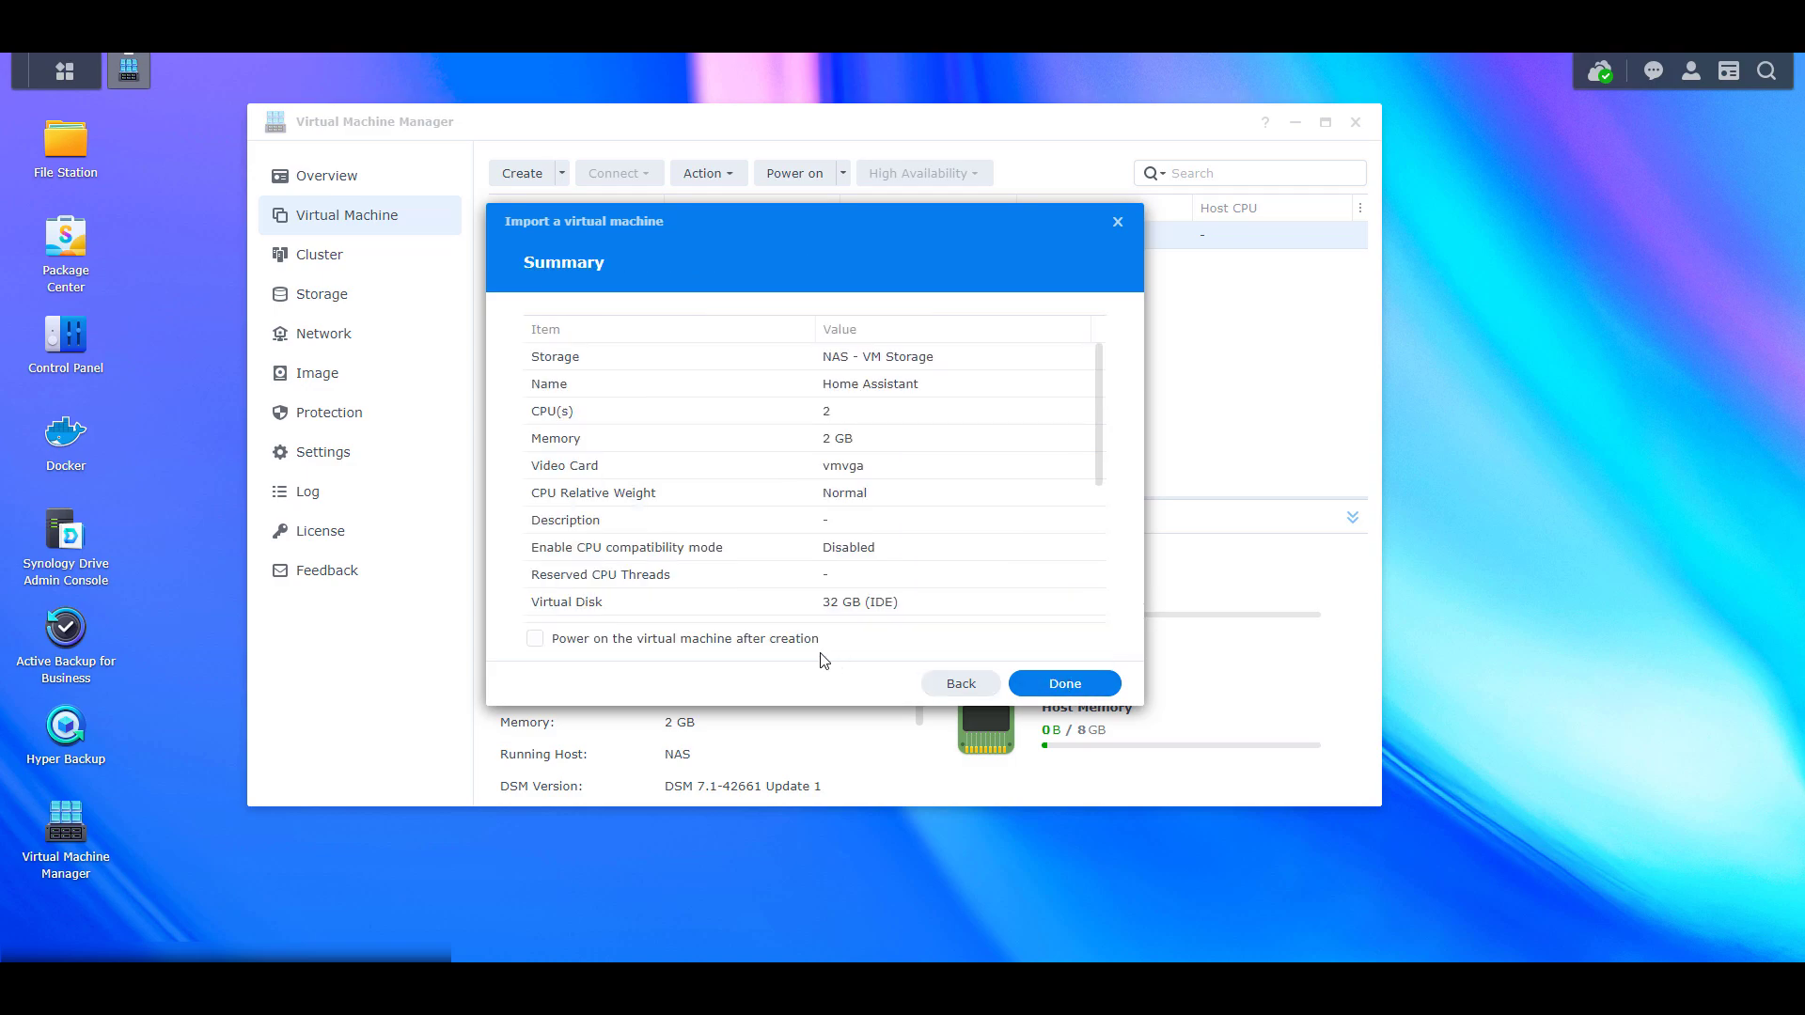
{"action": "left_click", "coordinate": [753, 641]}
{"action": "left_click", "coordinate": [1098, 684]}
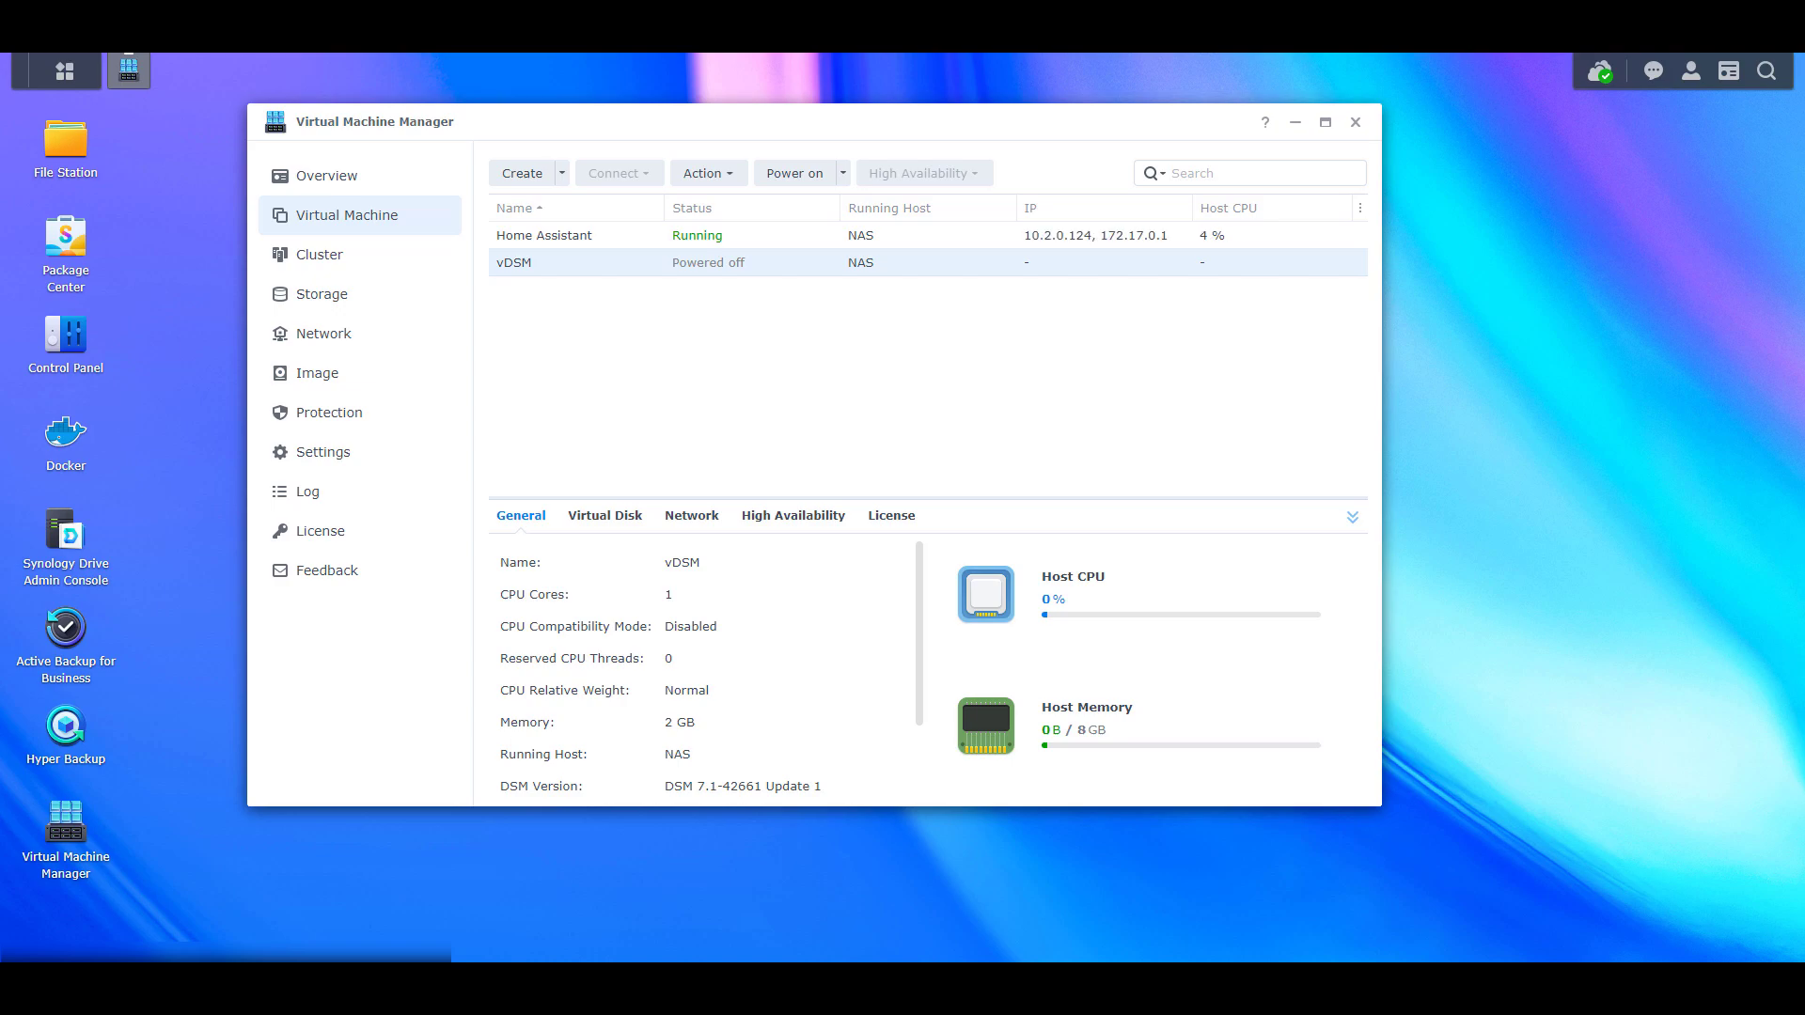
Select the Home Assistant VM to read its IP address, 10.2.0.124
{"action": "left_click", "coordinate": [864, 235]}
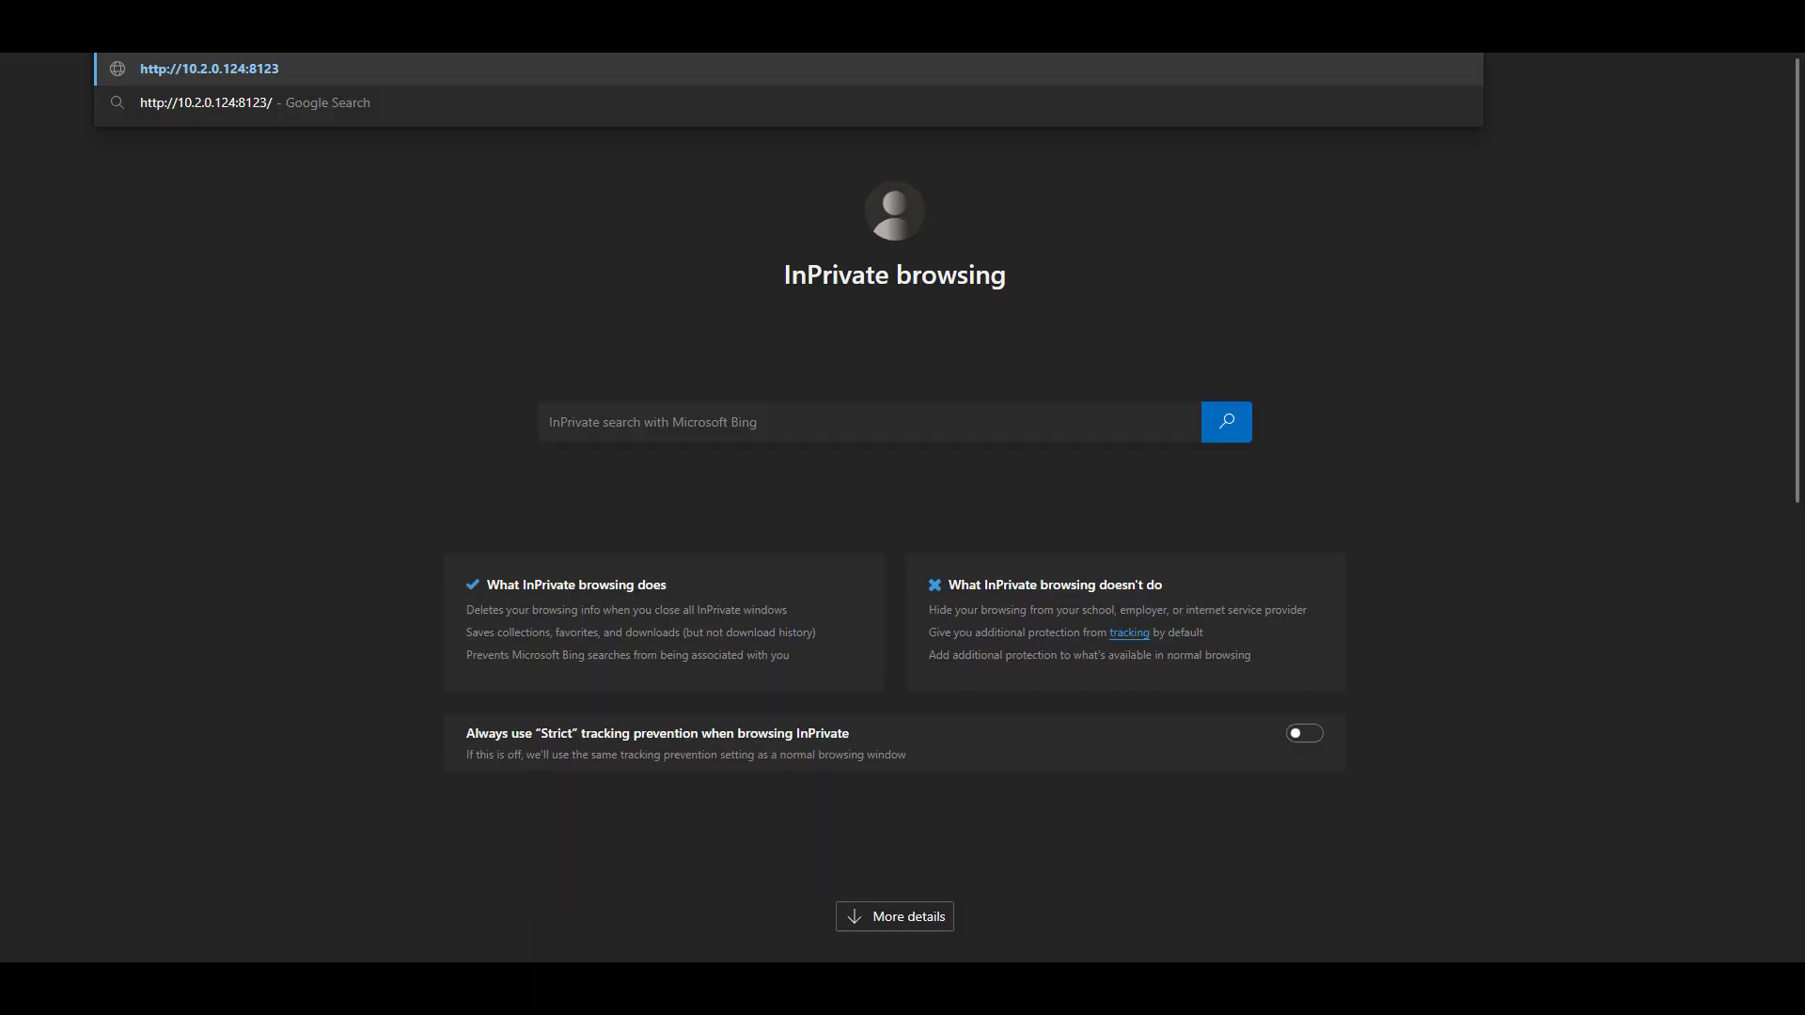
{"action": "key", "text": "Return"}
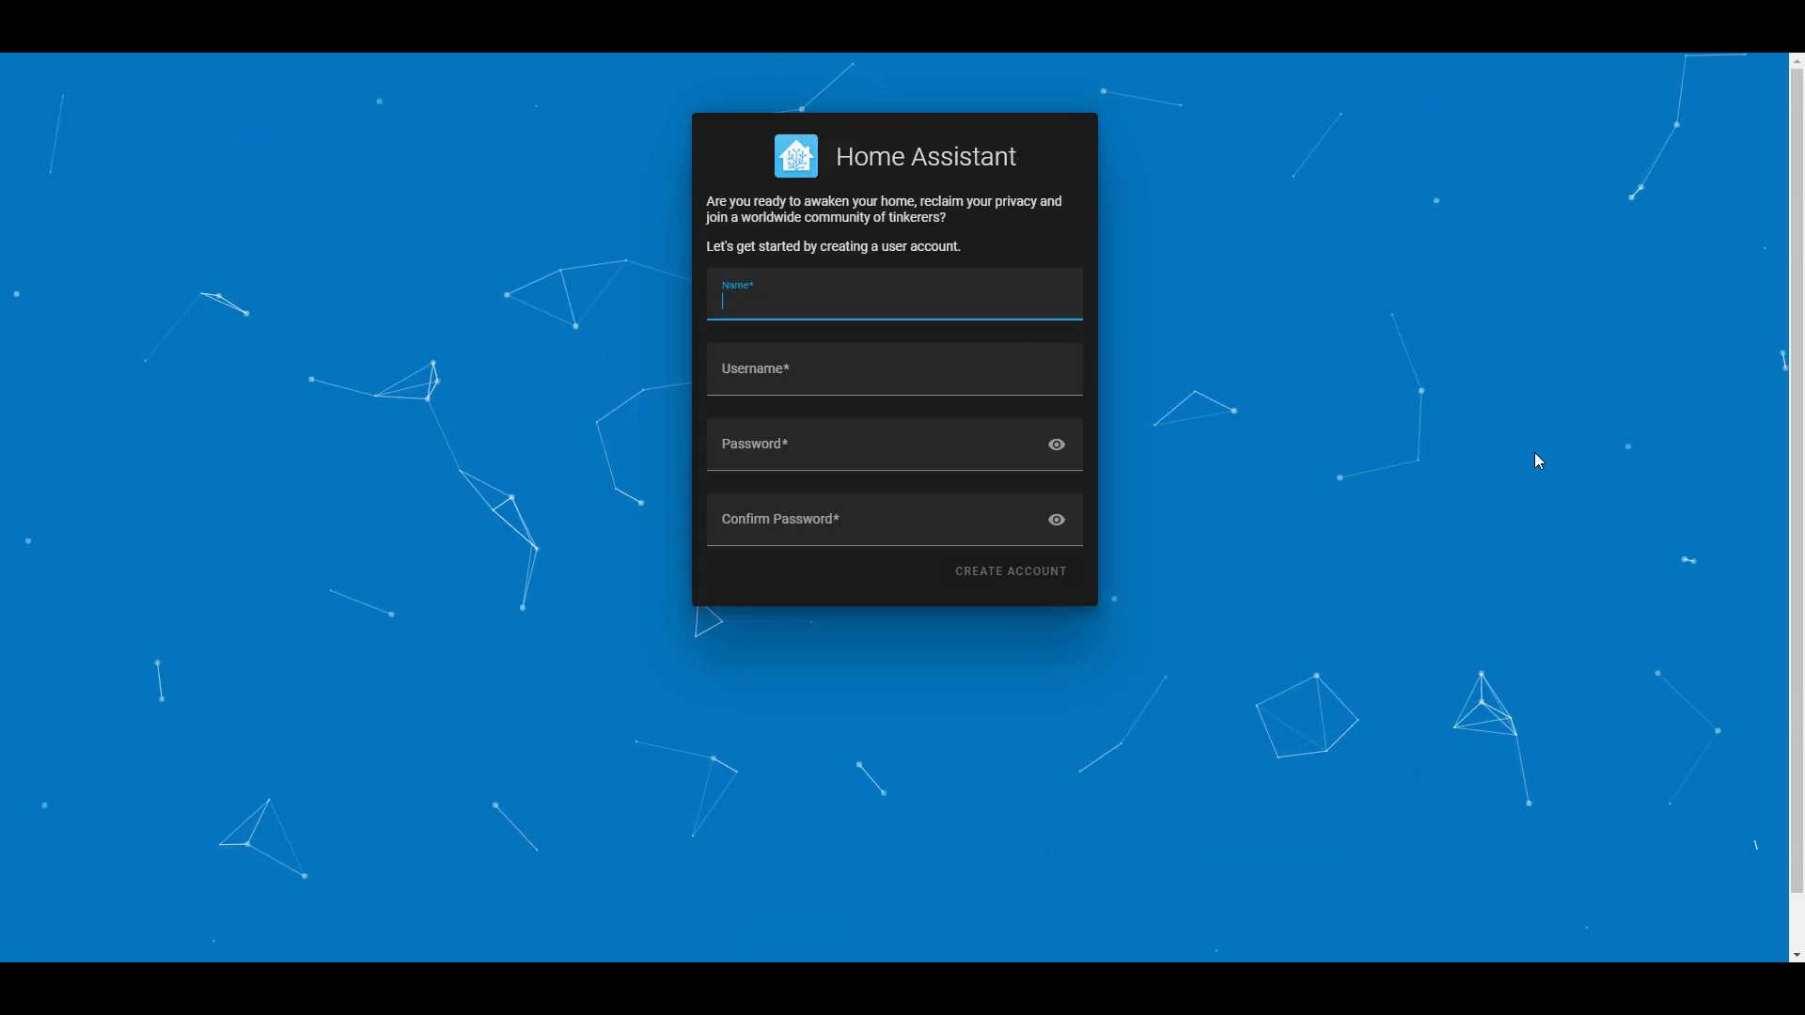
{"action": "type", "text": "f"}
{"action": "left_click", "coordinate": [1034, 301]}
{"action": "type", "text": "rank"}
{"action": "key", "text": "Tab"}
{"action": "key", "text": "Tab"}
{"action": "type", "text": "password123"}
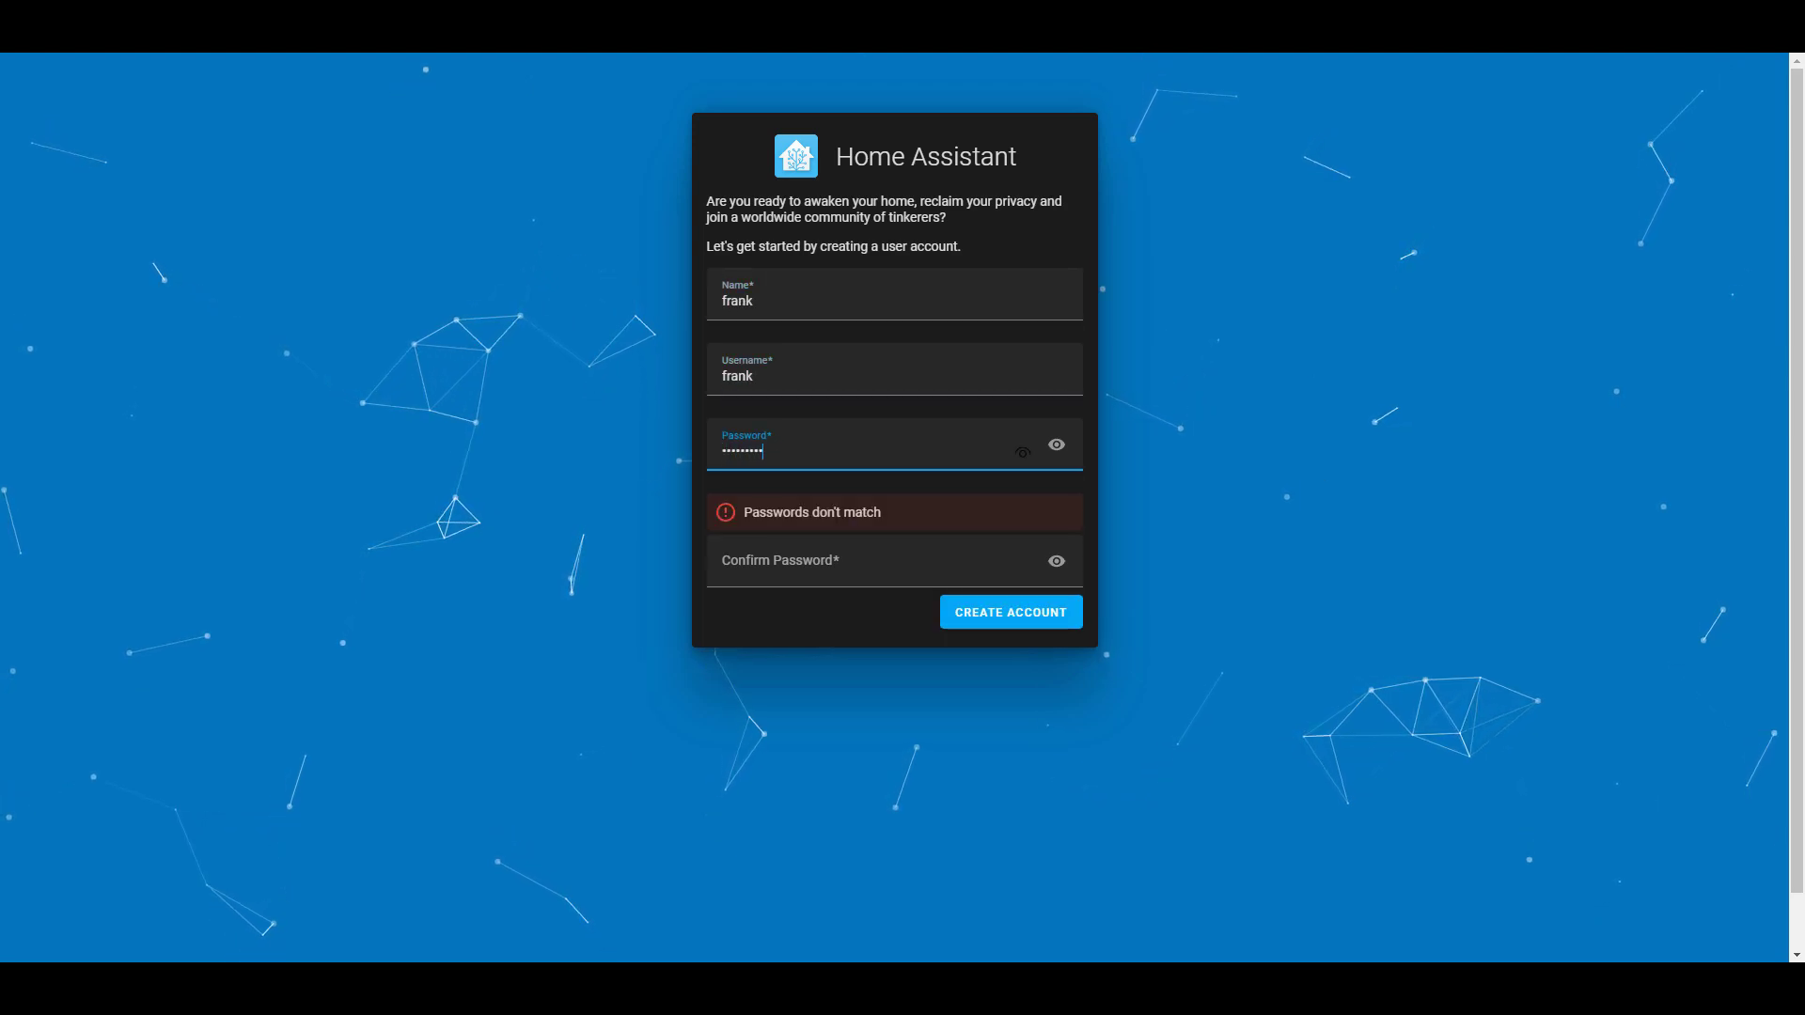
{"action": "key", "text": "Tab"}
{"action": "key", "text": "Tab"}
{"action": "type", "text": "password123"}
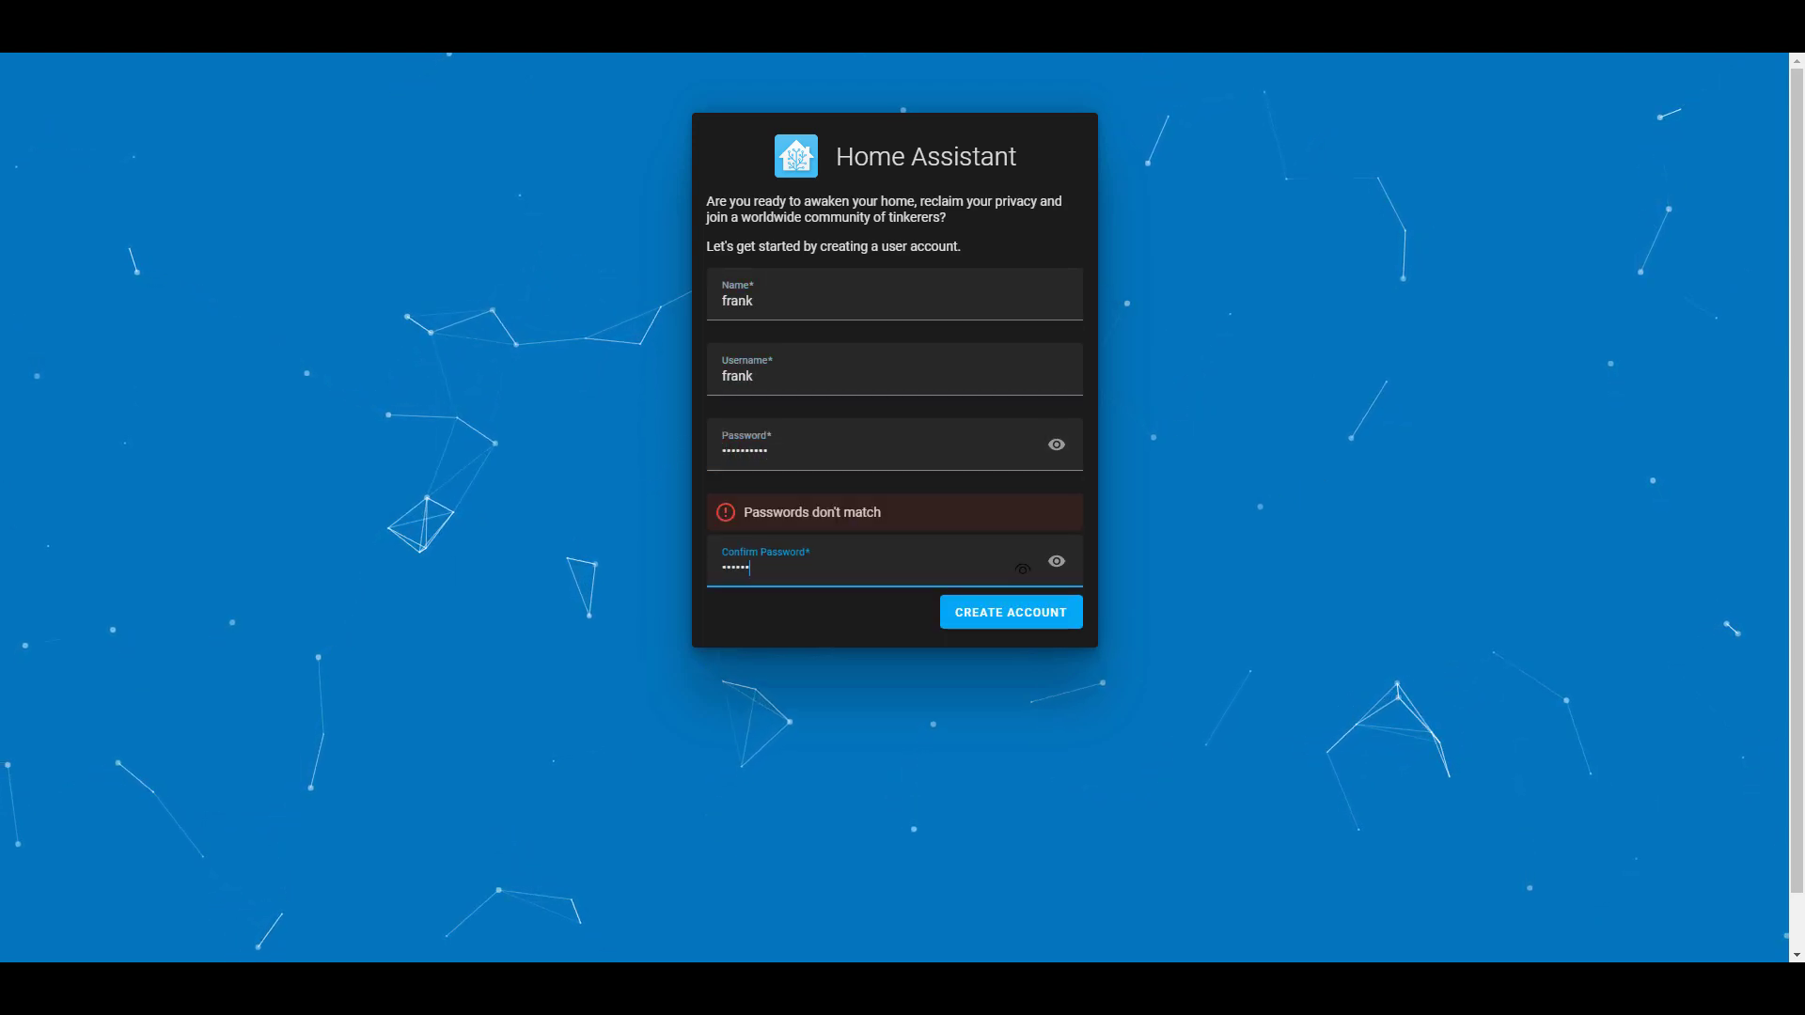
{"action": "left_click", "coordinate": [1049, 572]}
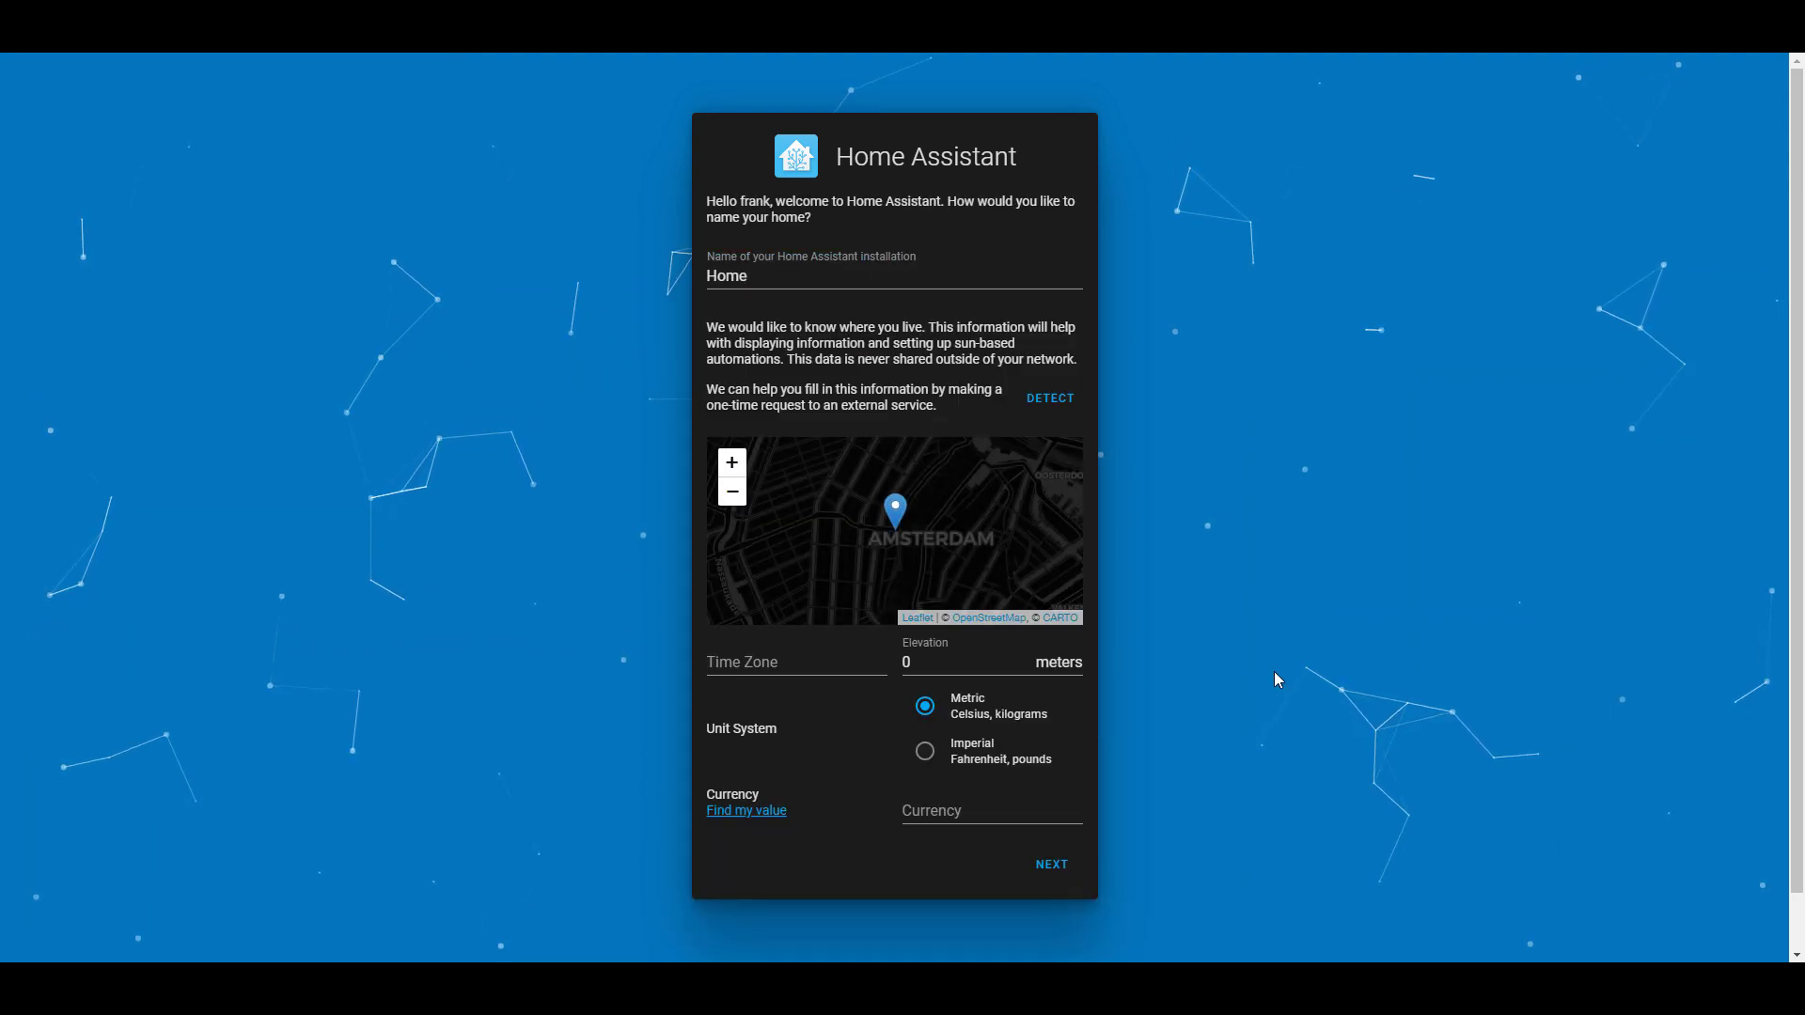
Choose imperial units for Home, leave analytics off and skip integrations
{"action": "left_click", "coordinate": [924, 756]}
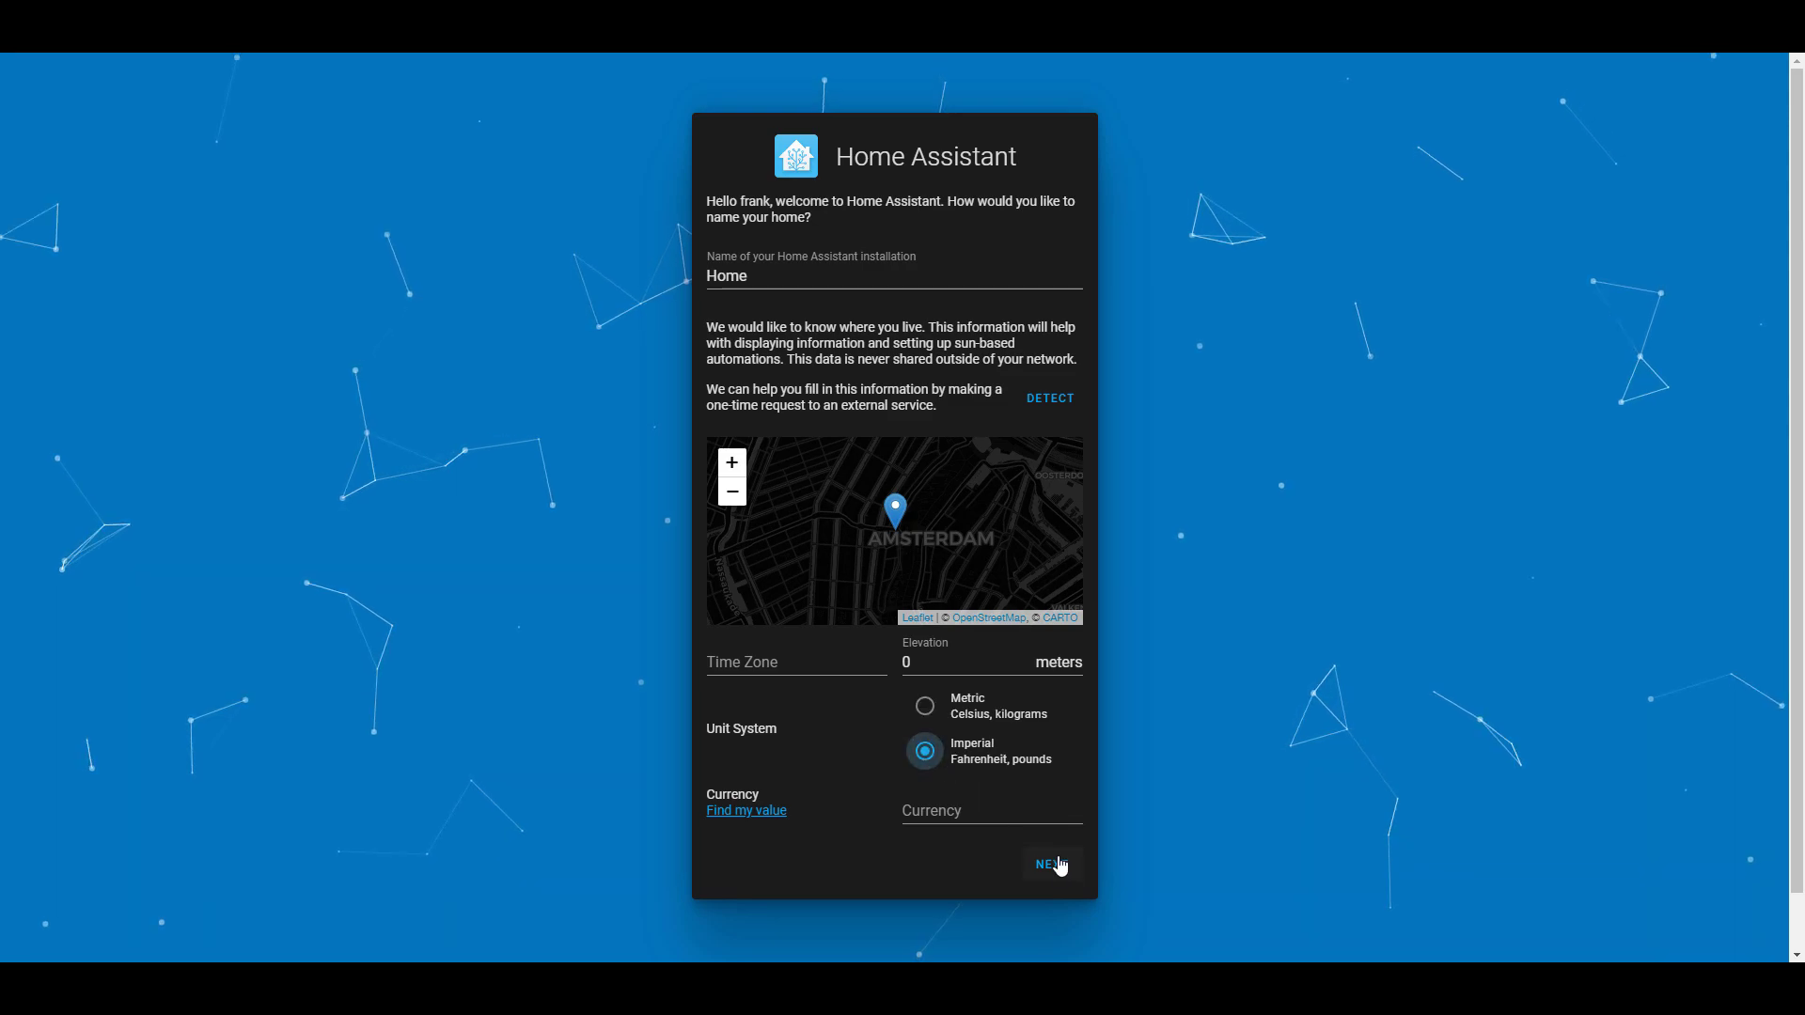
{"action": "left_click", "coordinate": [1053, 862]}
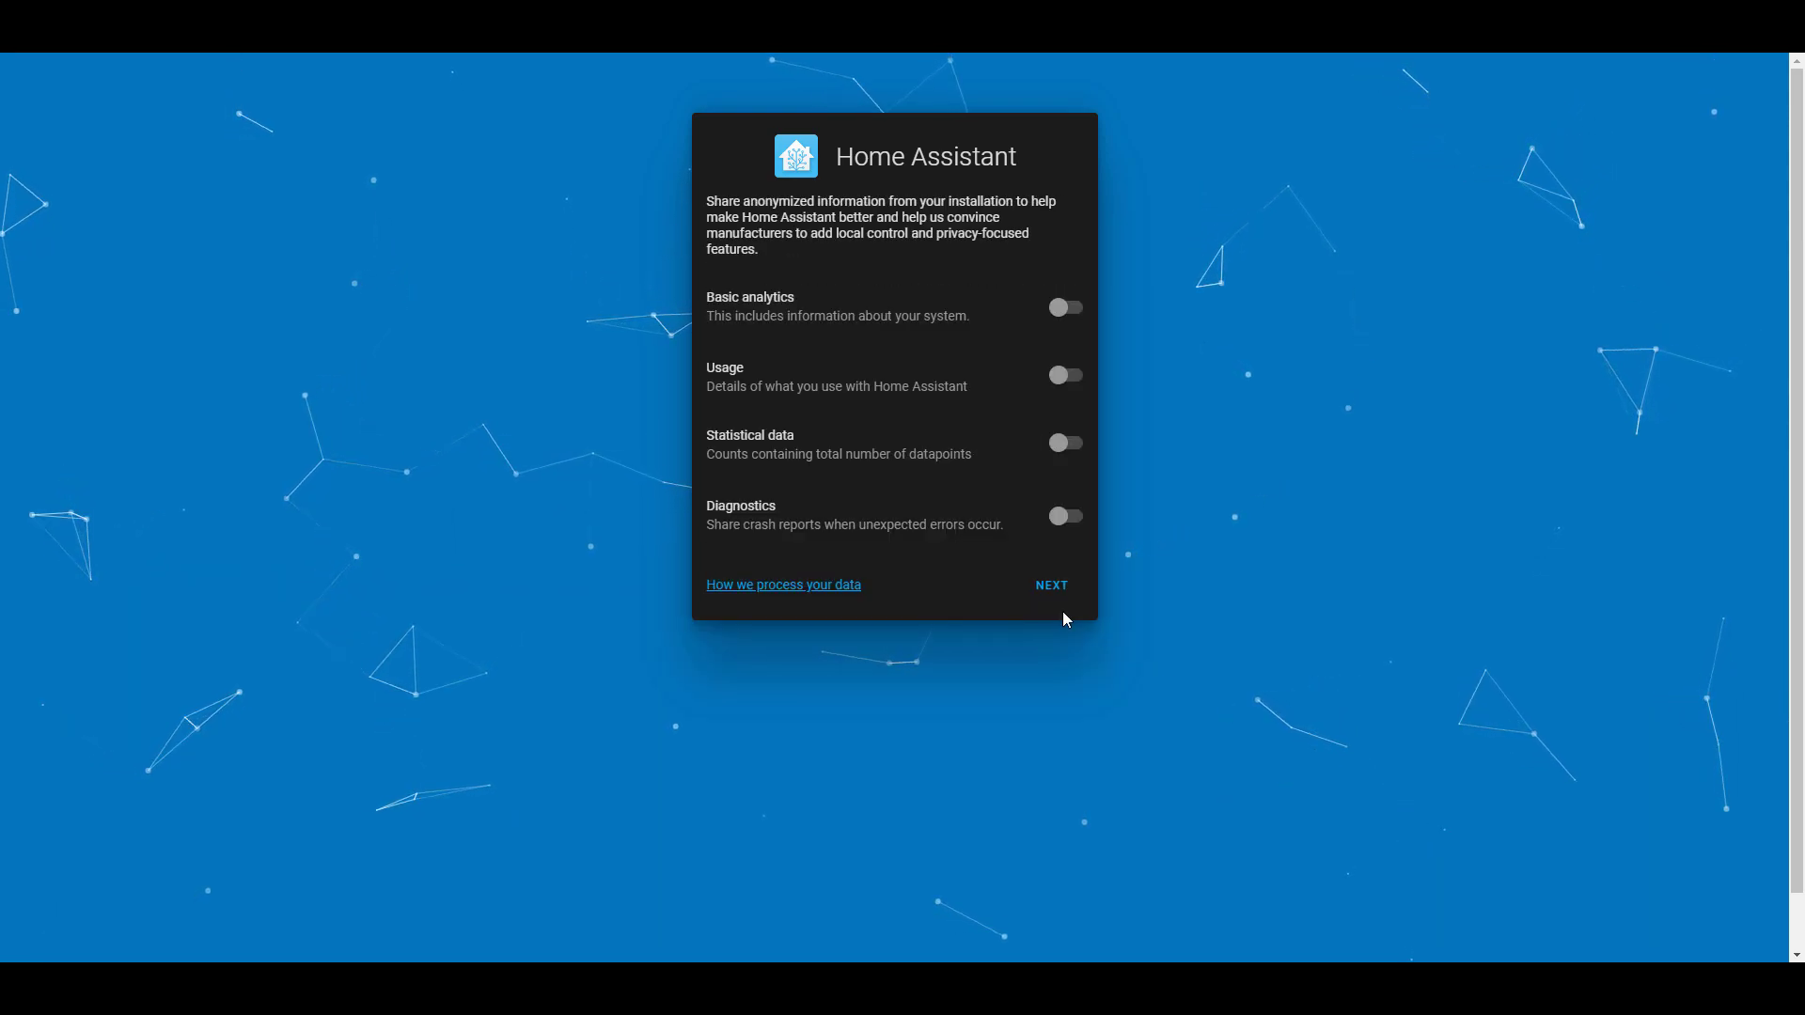
{"action": "left_click", "coordinate": [1051, 589]}
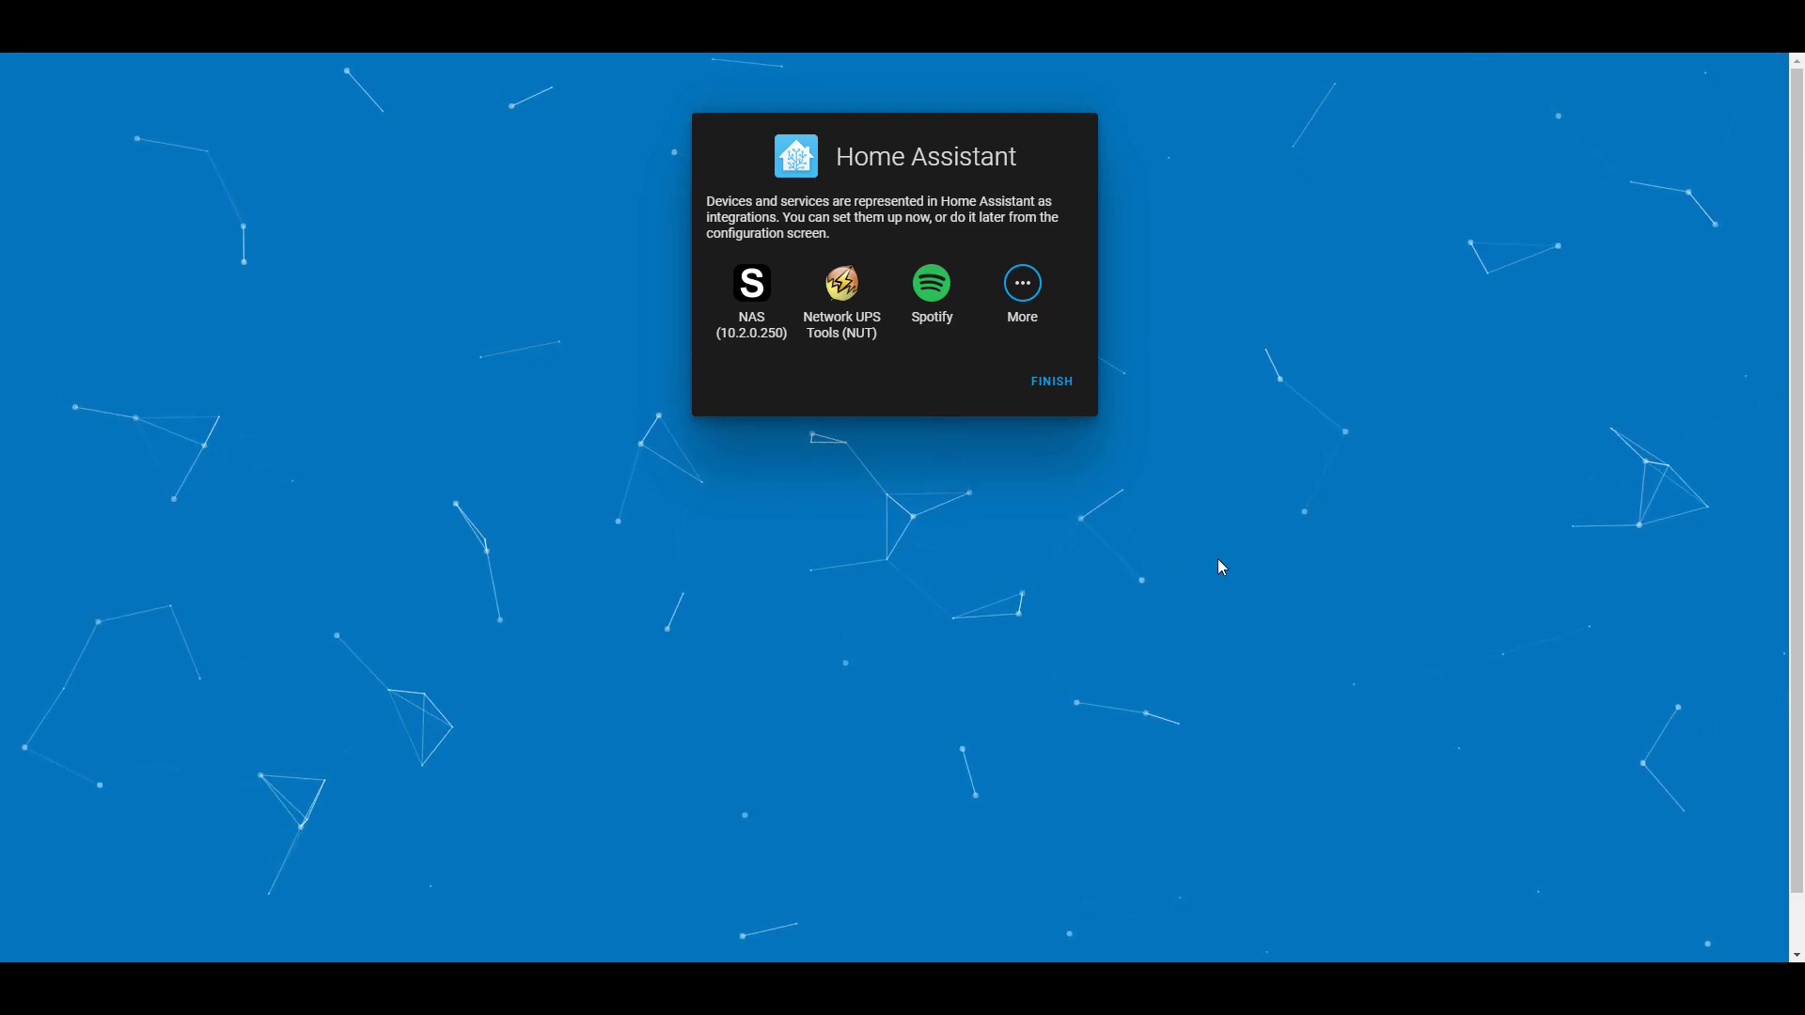
{"action": "left_click", "coordinate": [1052, 385]}
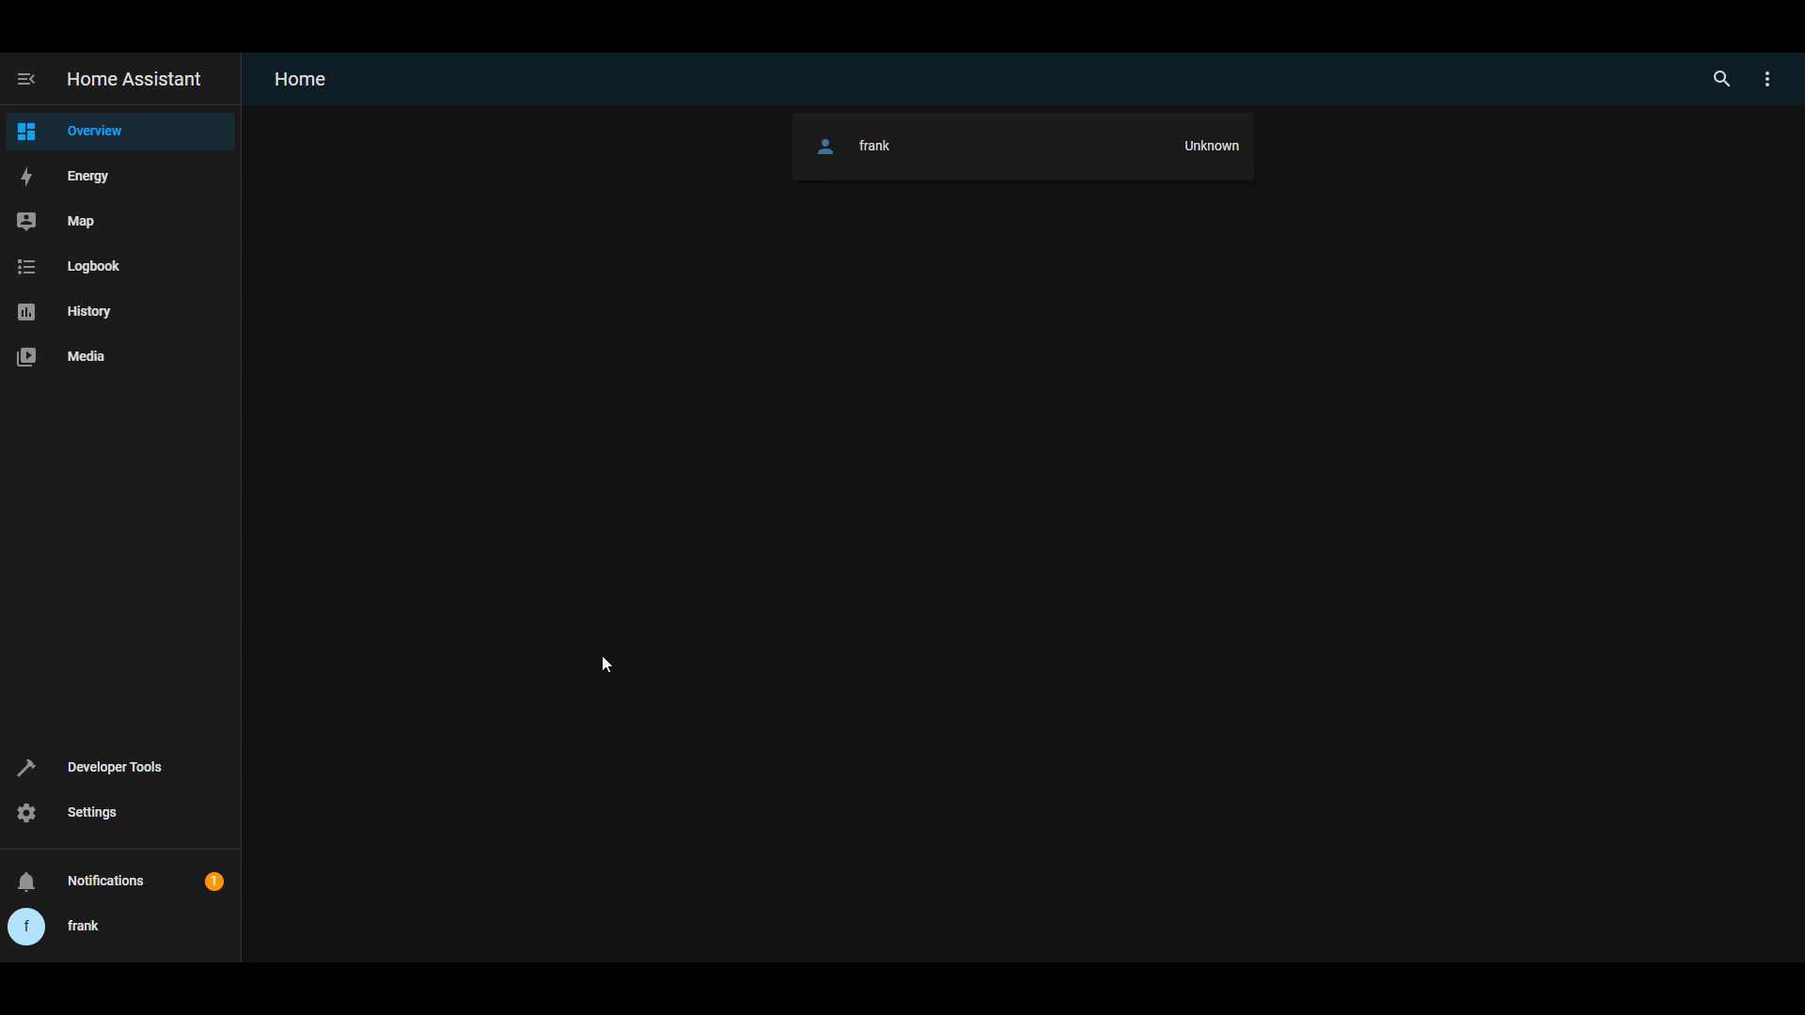
Open Settings from the Home Assistant sidebar
{"action": "left_click", "coordinate": [189, 810]}
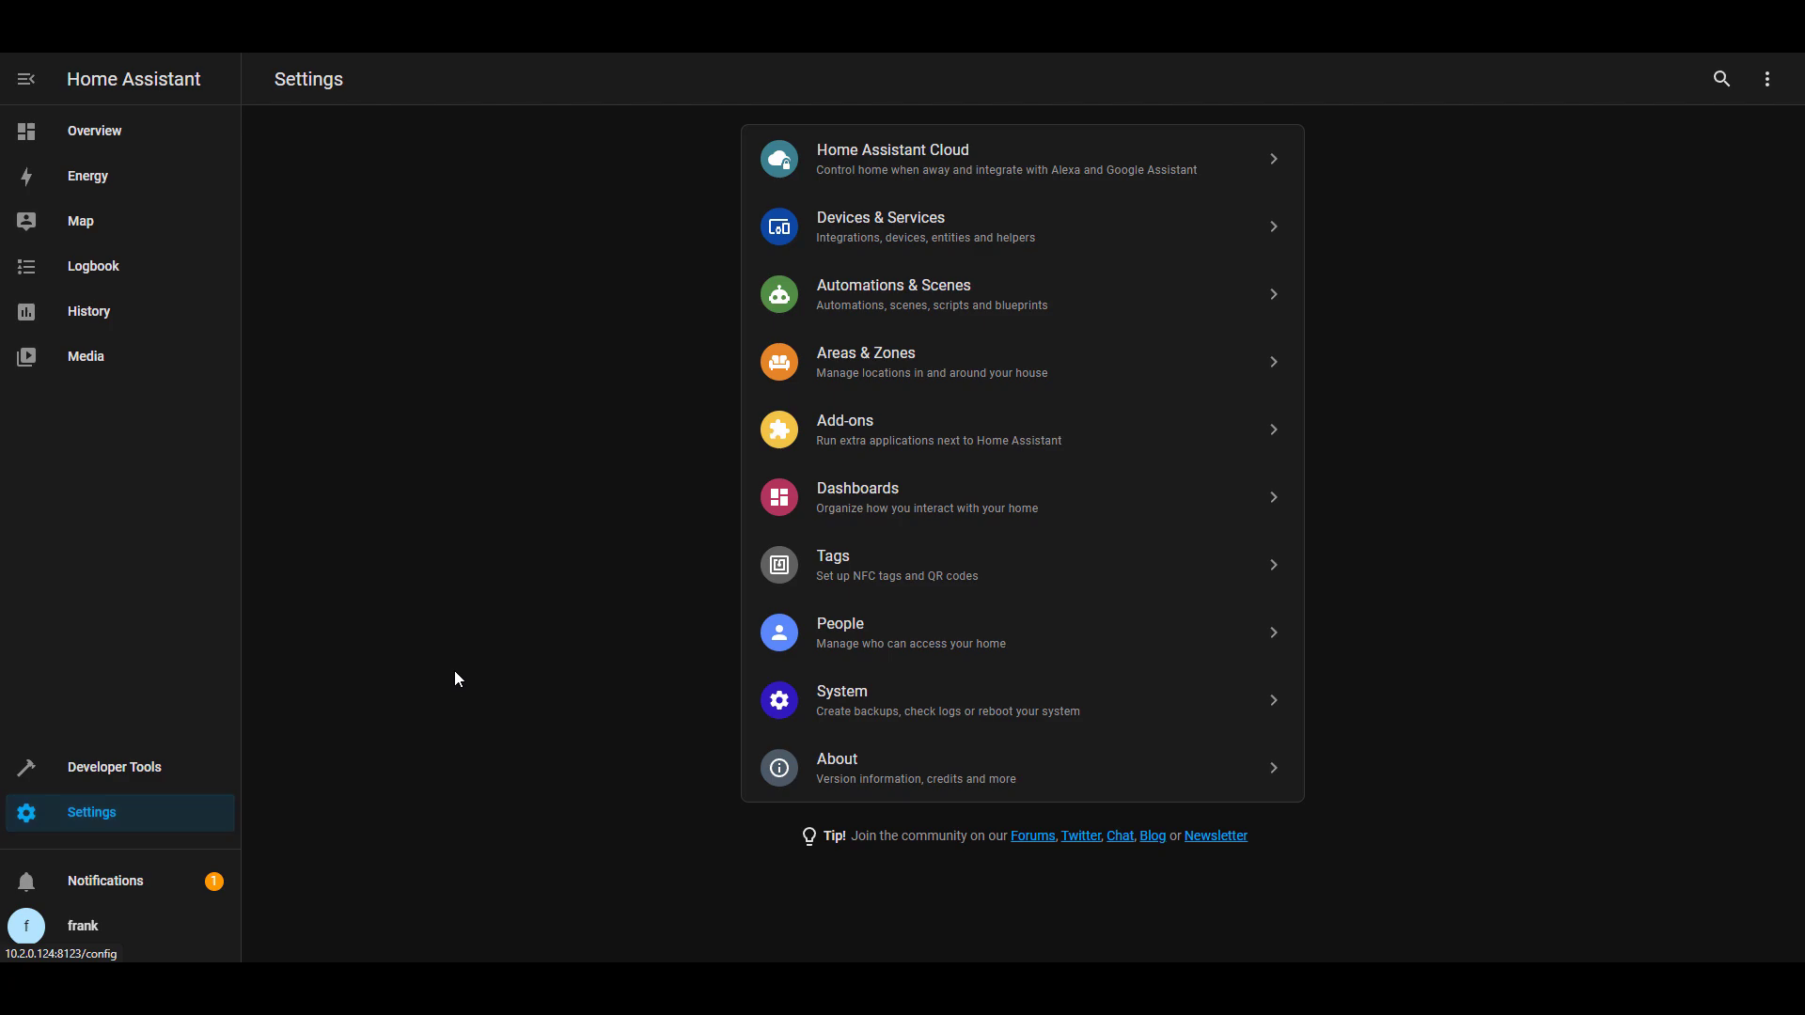